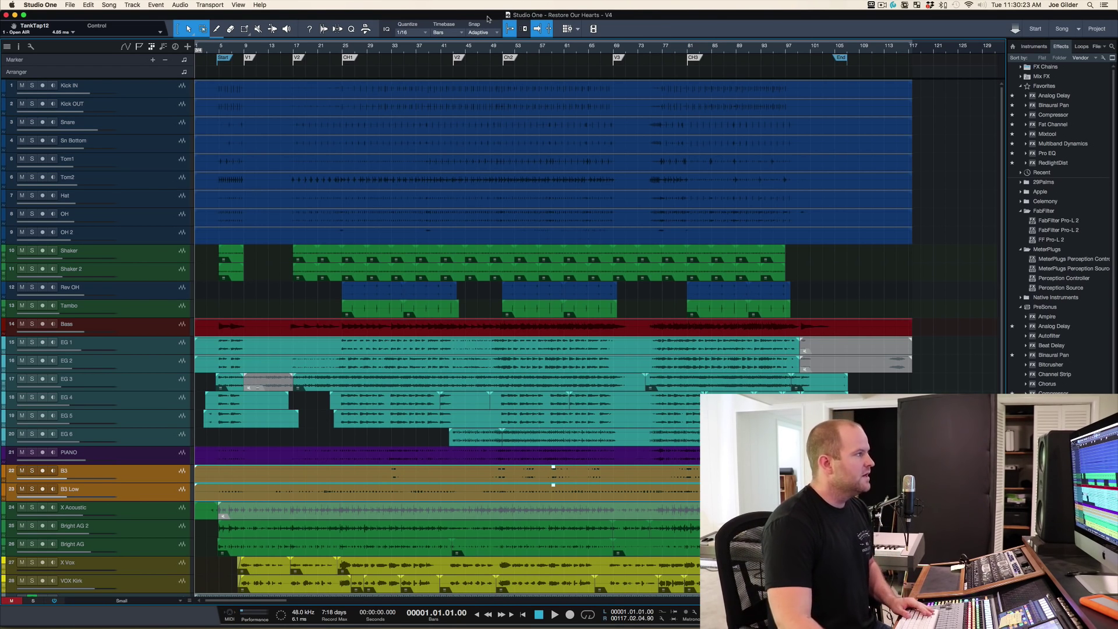
# Show the mix console, try soloing the OH channel, and leave that channel muted with solo off.
pyautogui.press('F3')
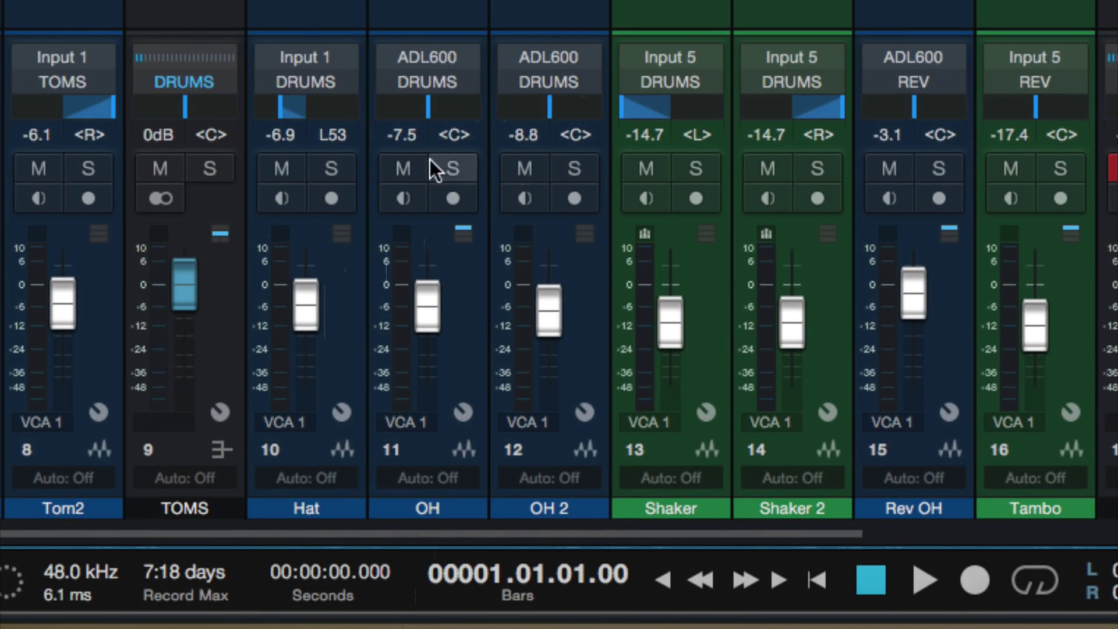
pyautogui.click(458, 178)
pyautogui.click(421, 165)
pyautogui.click(453, 167)
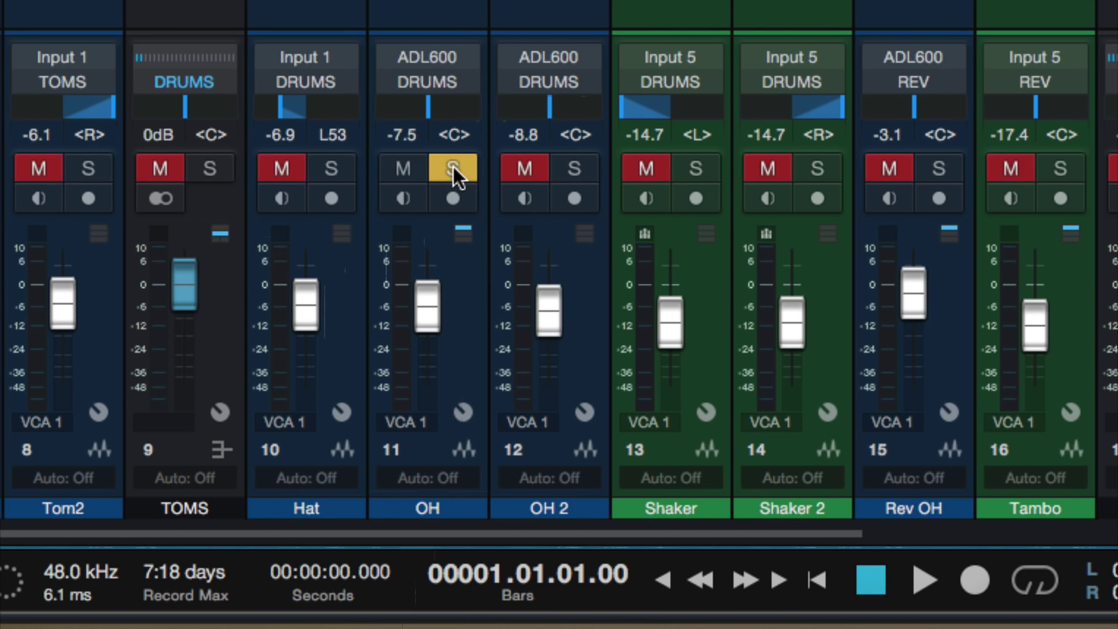
pyautogui.click(453, 167)
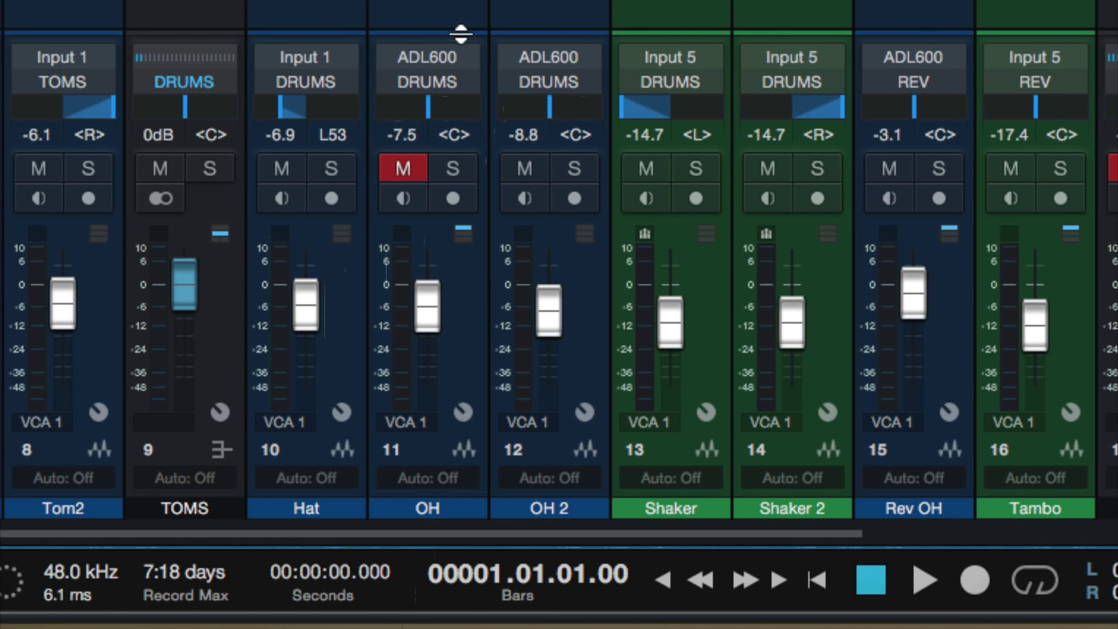
# Adjust the divider between the console's sends and fader sections so the channels' input and output assignments are hidden.
pyautogui.moveTo(460, 33); pyautogui.dragTo(384, 21)
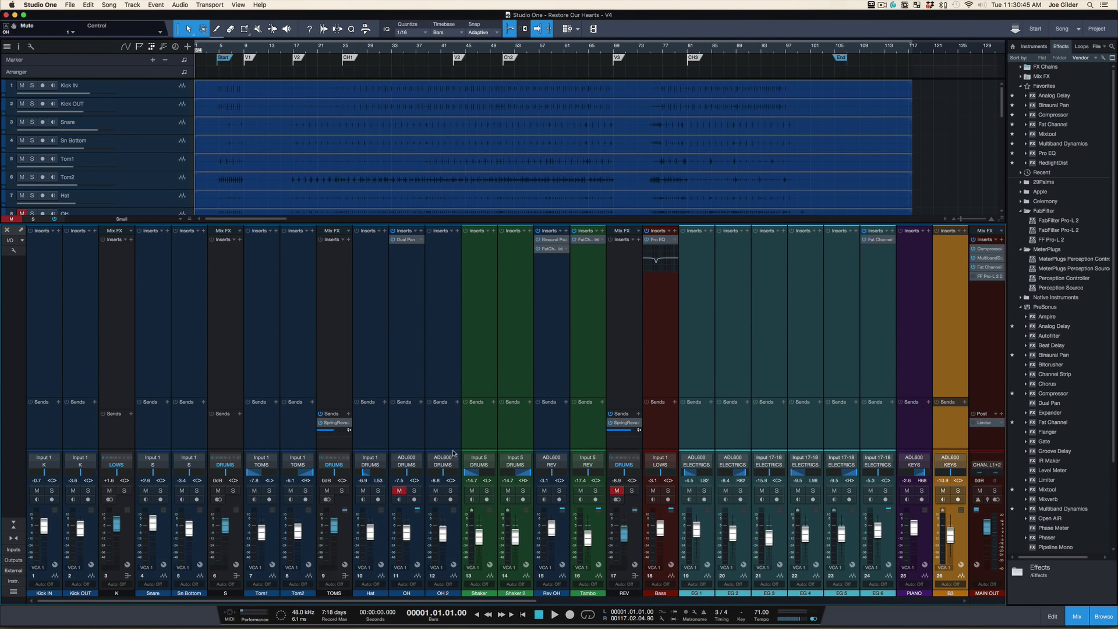
pyautogui.moveTo(451, 450); pyautogui.dragTo(451, 461)
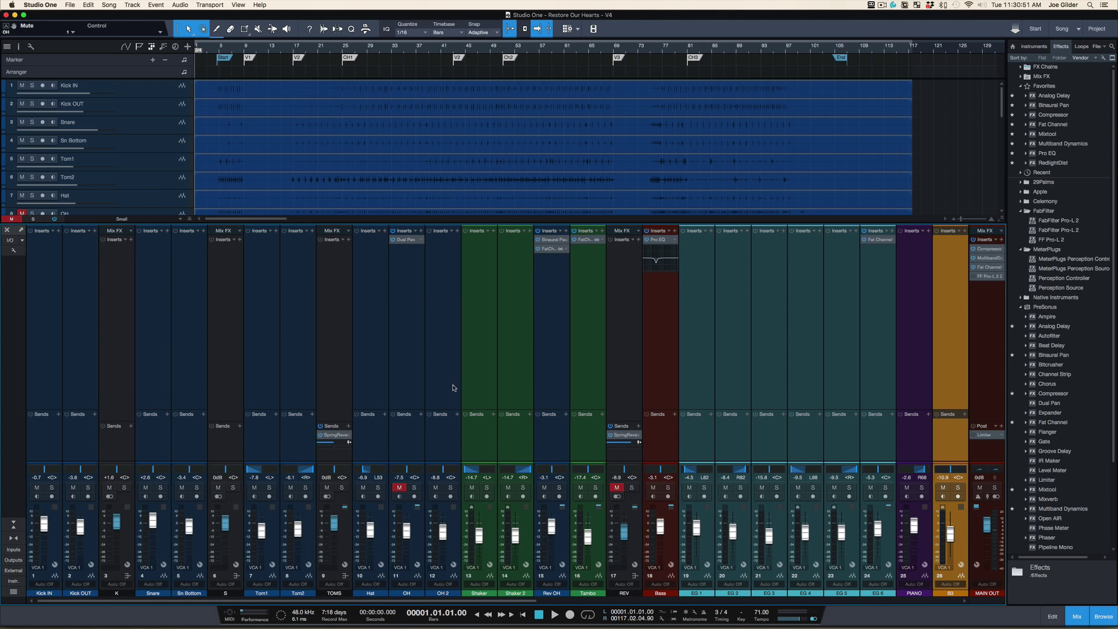
pyautogui.hscroll(10, 540, 355)
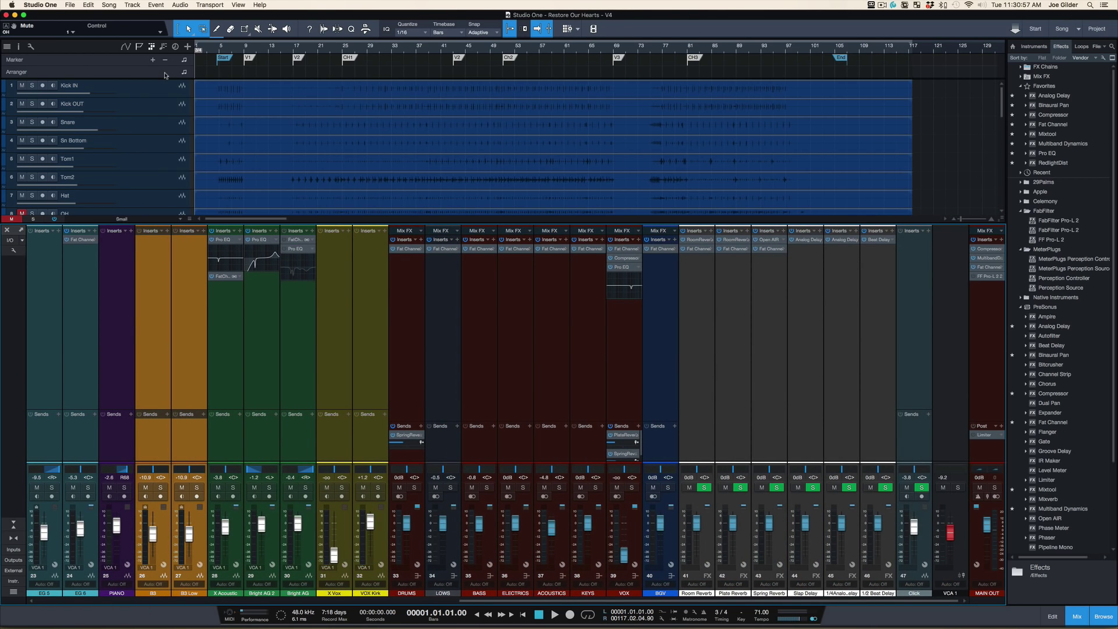
# Open the general appearance preferences and reposition the dialog.
pyautogui.press('super+comma')
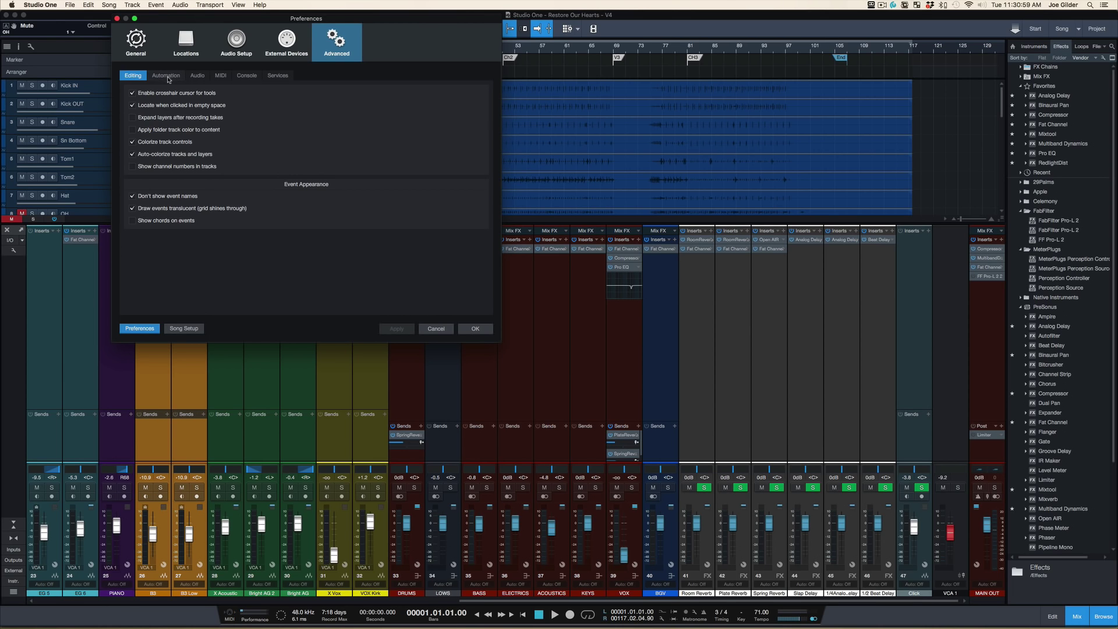
pyautogui.click(148, 78)
pyautogui.click(143, 49)
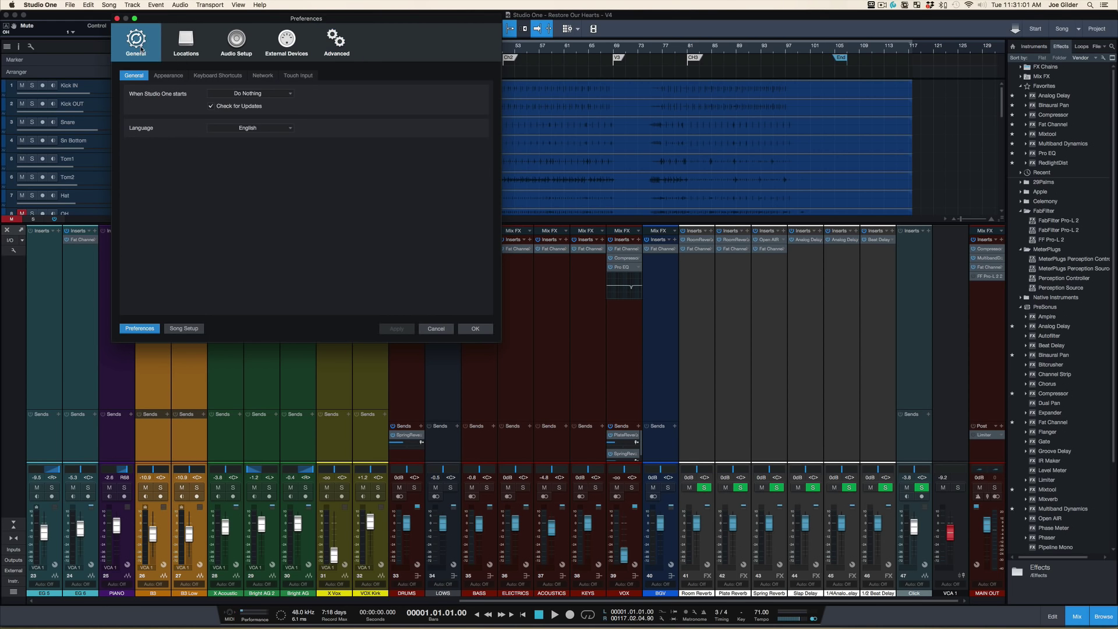
pyautogui.click(167, 76)
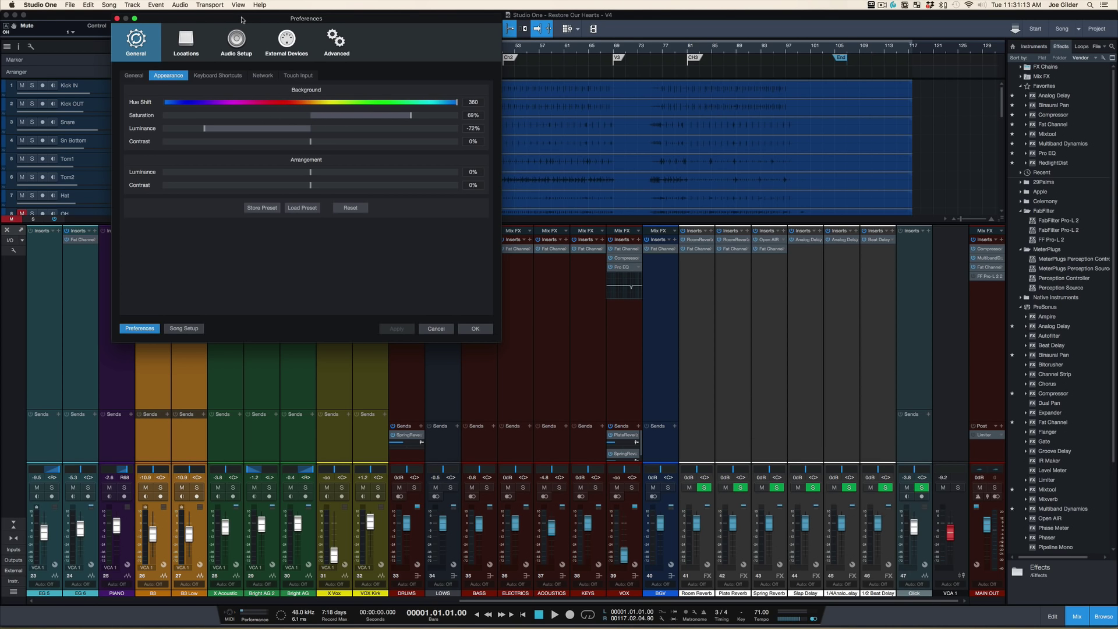
pyautogui.moveTo(243, 21); pyautogui.dragTo(271, 30)
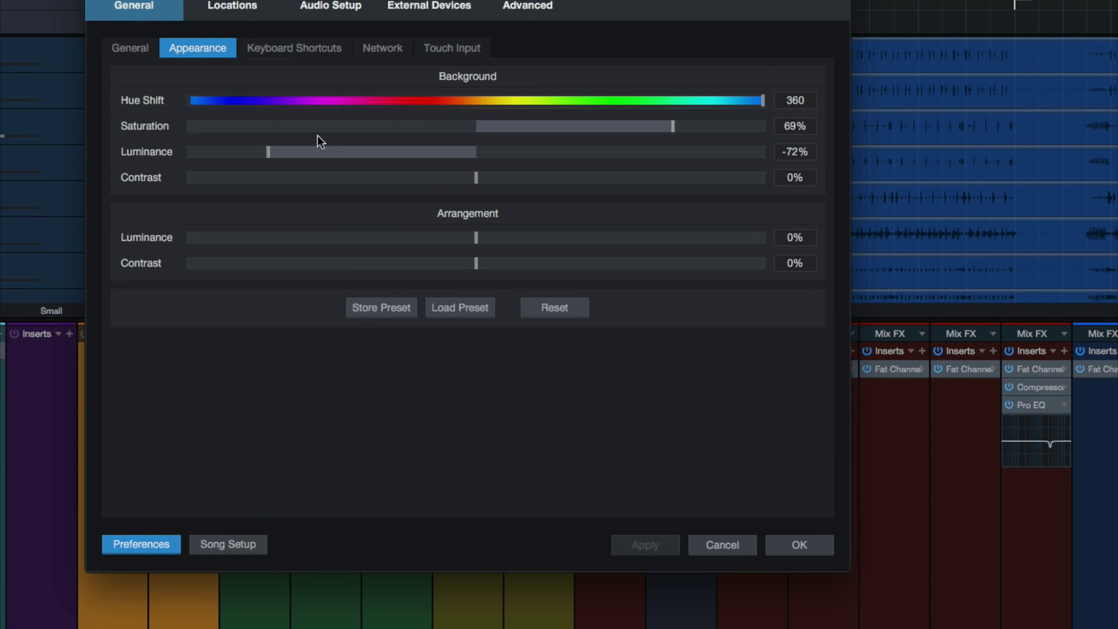
# Try 100% luminance for both the background and the arrangement, and reset the arrangement luminance to 0%.
pyautogui.moveTo(268, 151); pyautogui.dragTo(772, 165)
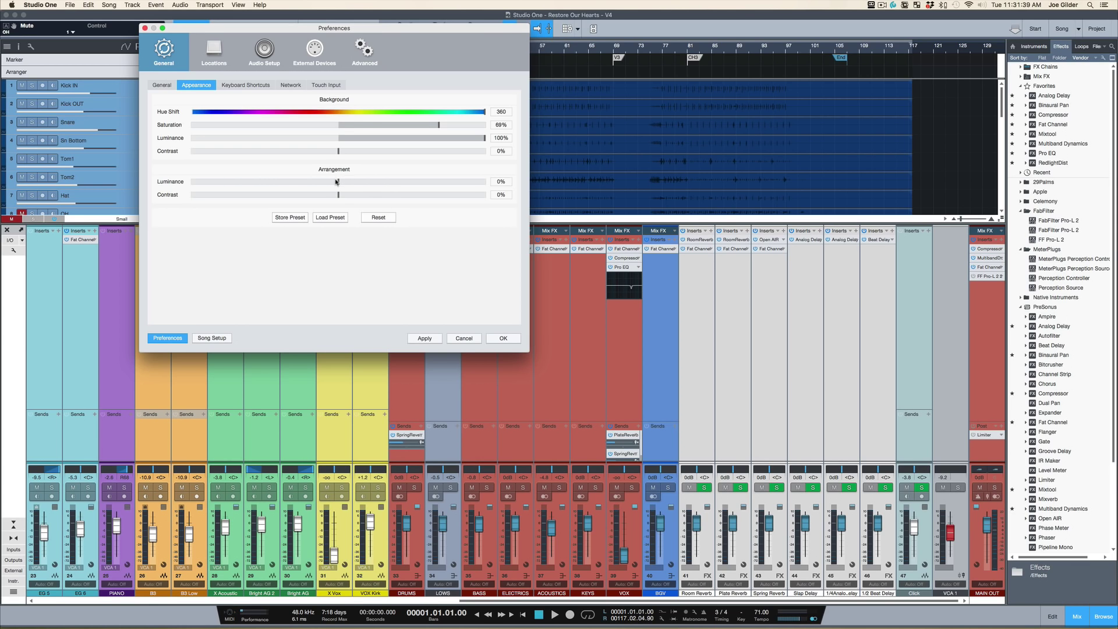
pyautogui.moveTo(338, 182); pyautogui.dragTo(490, 187)
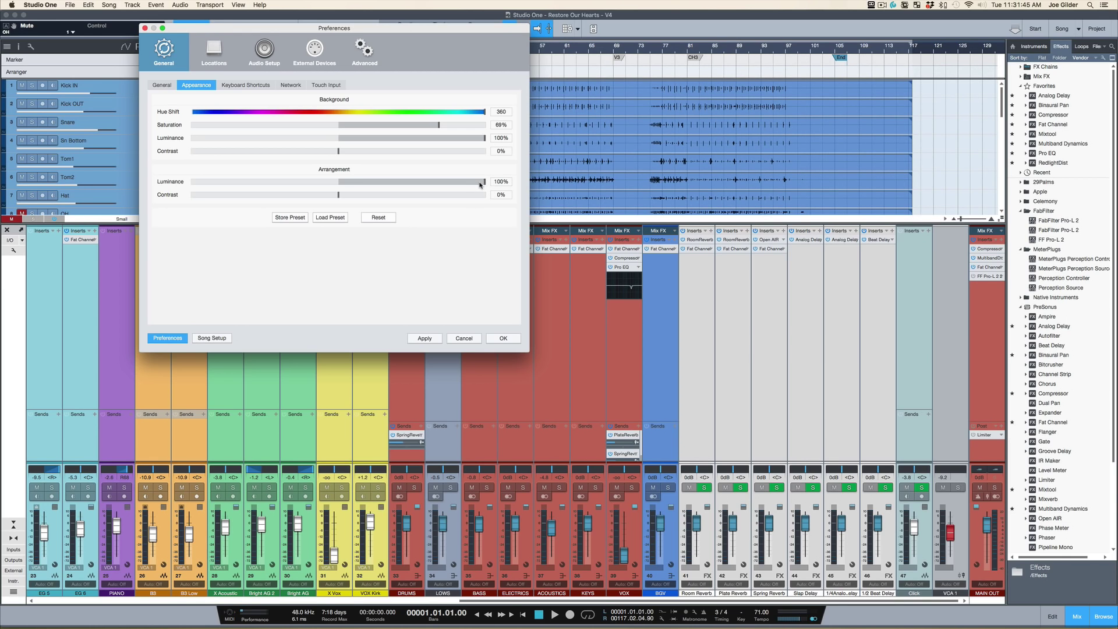
pyautogui.doubleClick(483, 184)
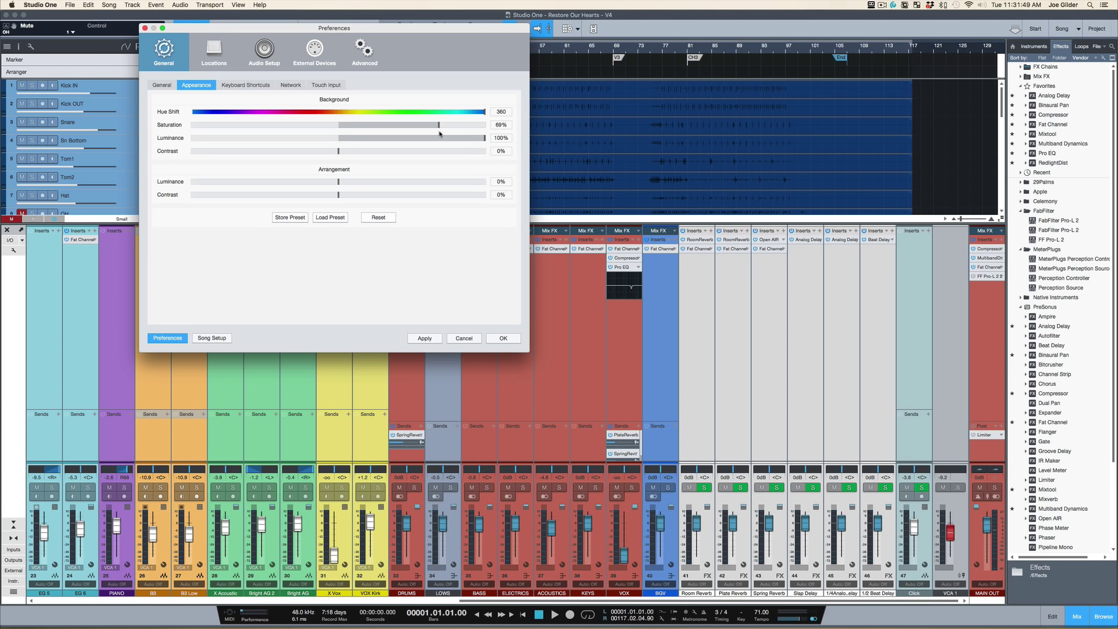
# Set the background luminance to -92% and accept the preferences.
pyautogui.moveTo(483, 138); pyautogui.dragTo(204, 141)
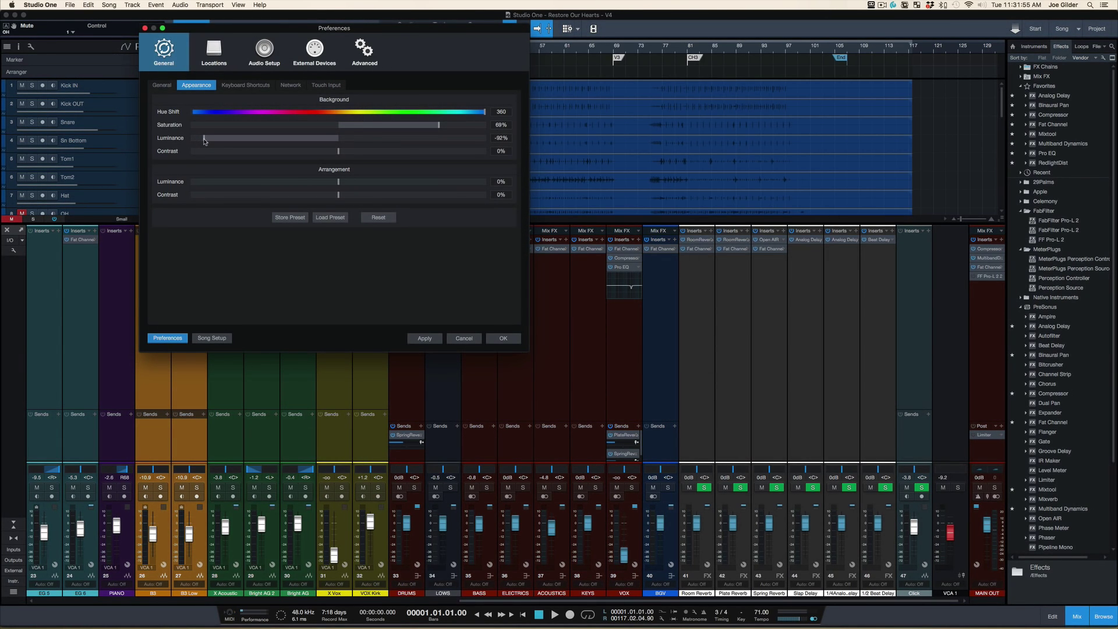
pyautogui.click(502, 340)
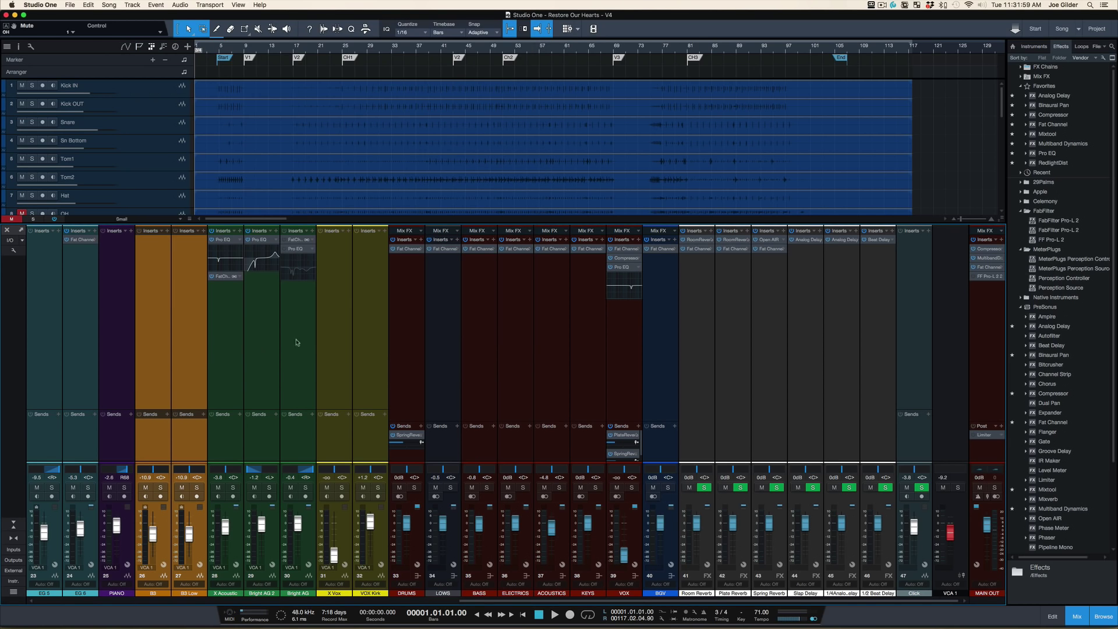
# Turn the console's Colorize channel strips option off and back on, and close the console options.
pyautogui.click(13, 251)
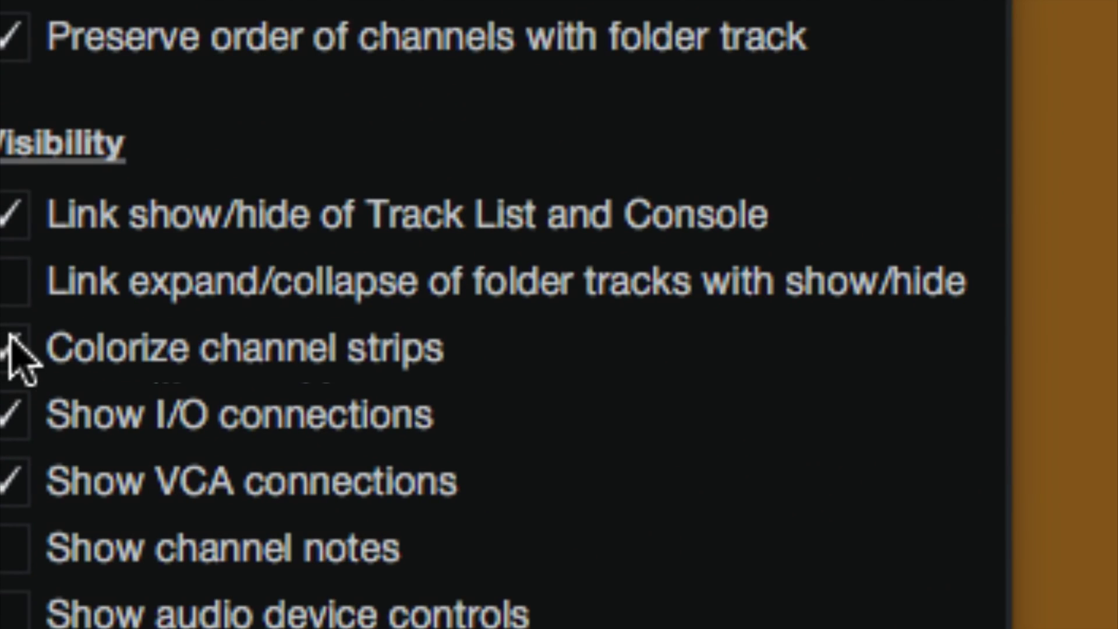
pyautogui.click(8, 345)
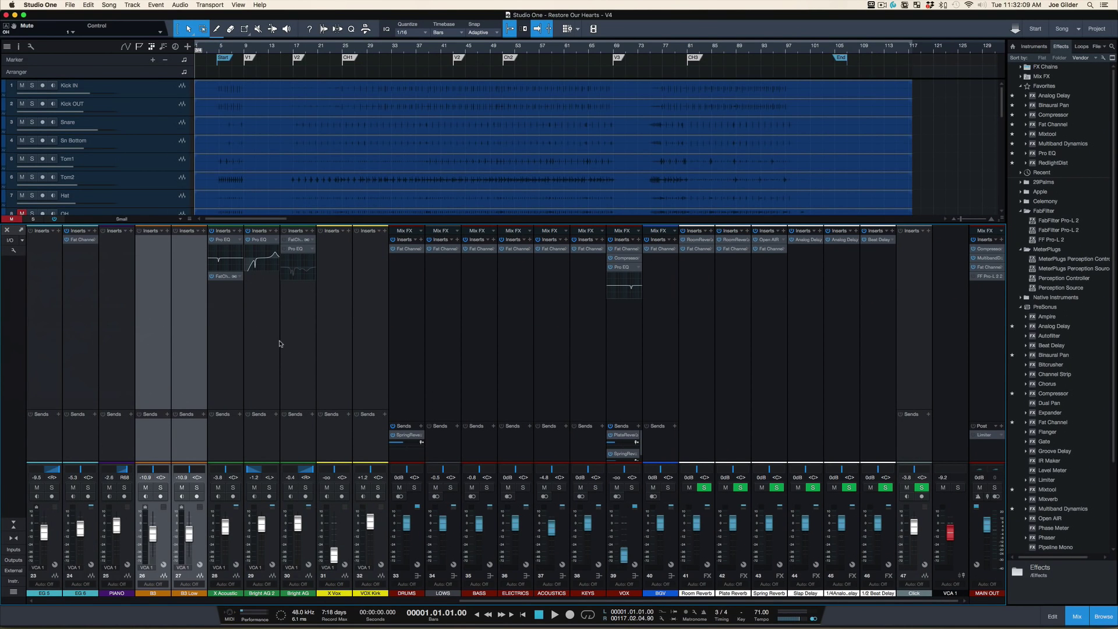
pyautogui.click(13, 250)
pyautogui.click(10, 345)
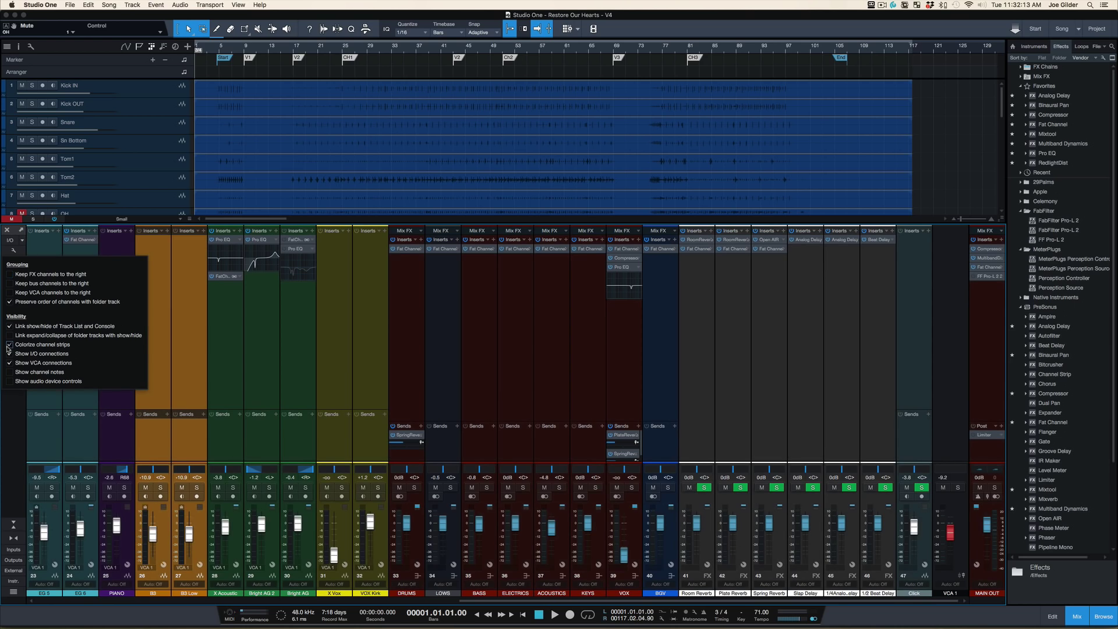
pyautogui.click(310, 369)
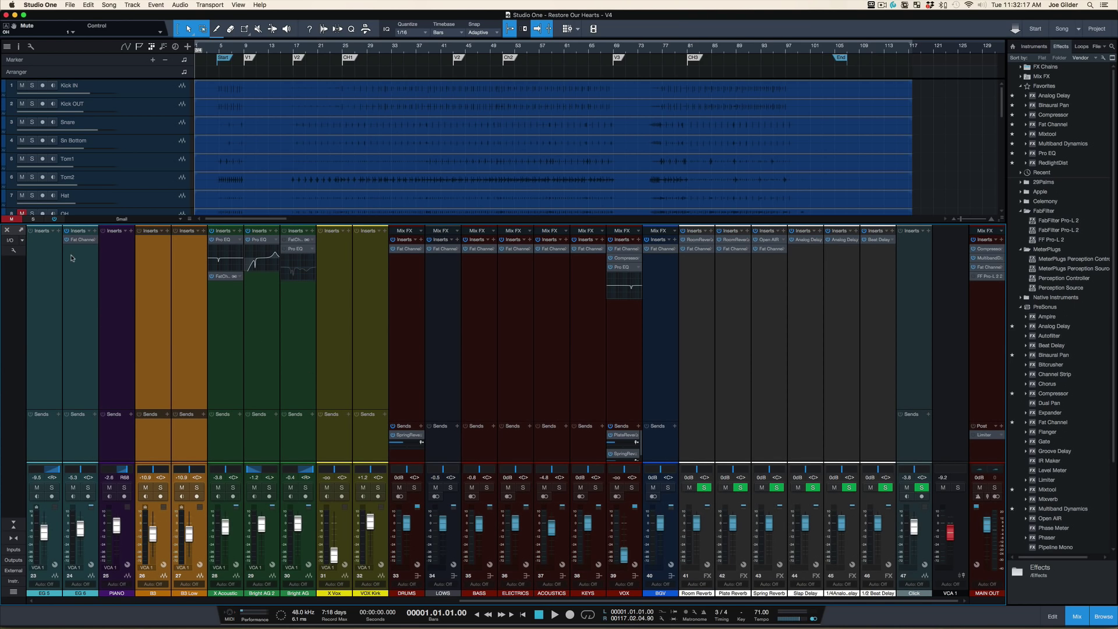
# Show the track inspector, open the track notes in the Song Information window, and reposition that window.
pyautogui.press('F4')
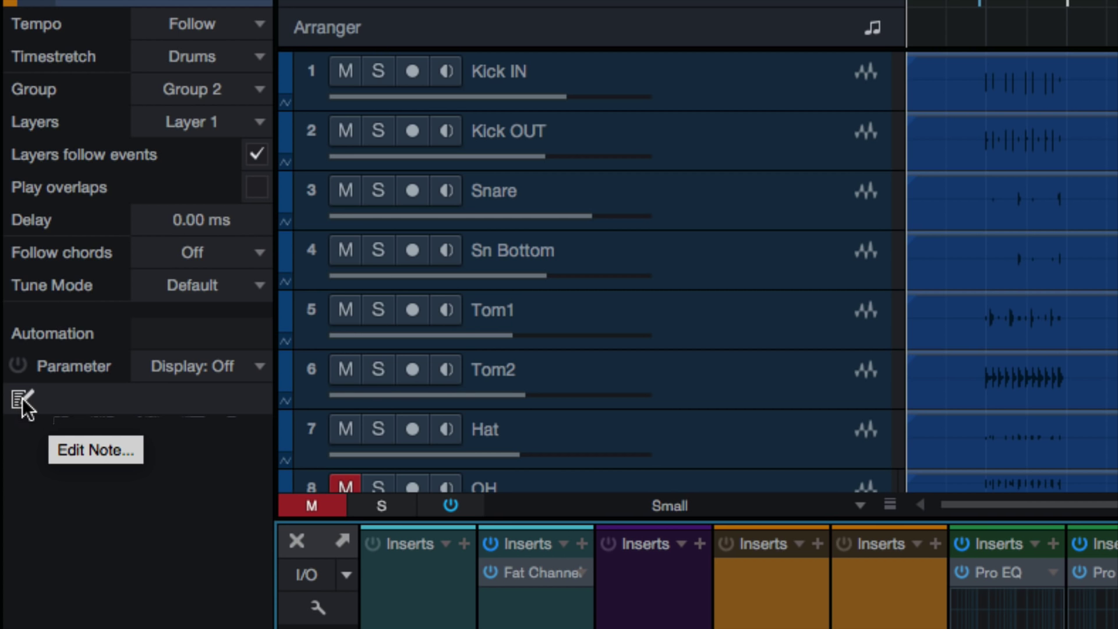
pyautogui.click(39, 397)
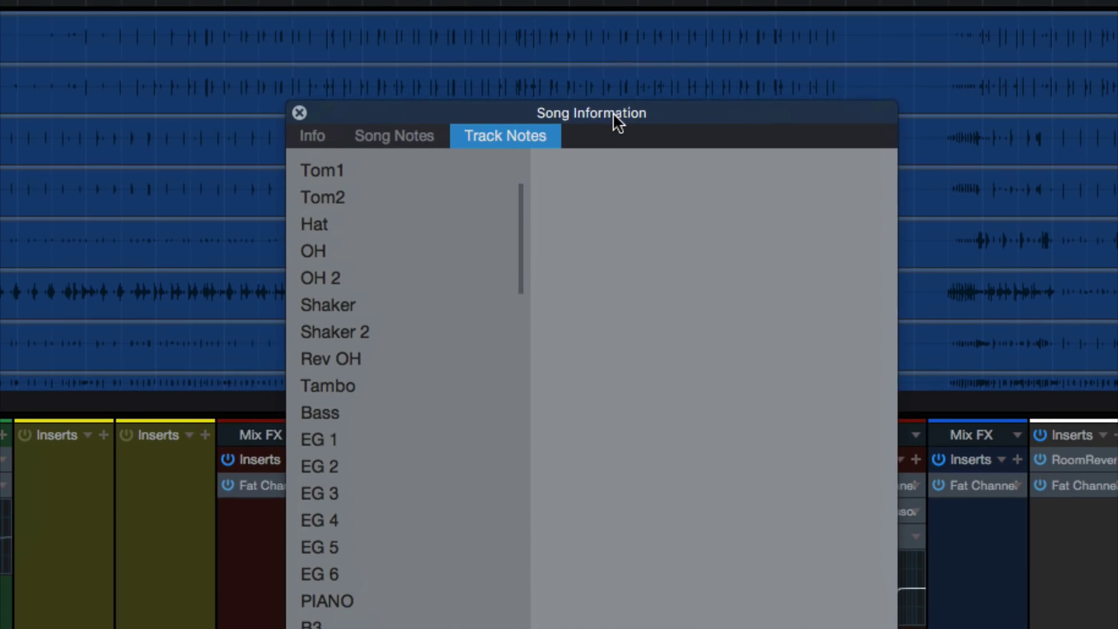
pyautogui.moveTo(613, 112); pyautogui.dragTo(533, 88)
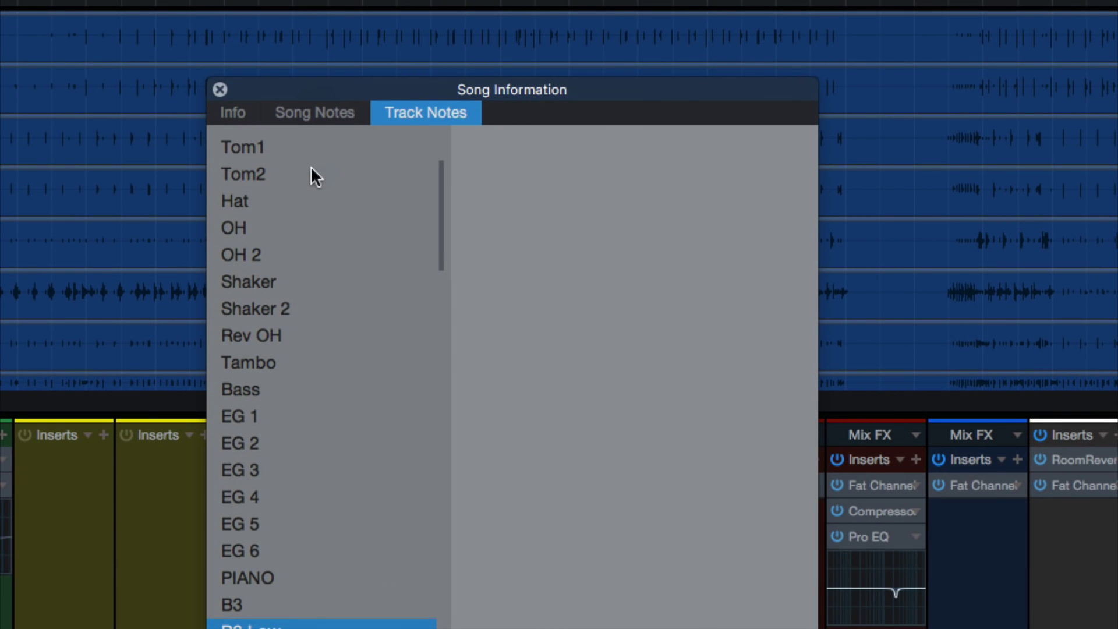
# Enter "e602" as the track note for Kick IN.
pyautogui.scroll(4, 315, 175)
pyautogui.click(270, 173)
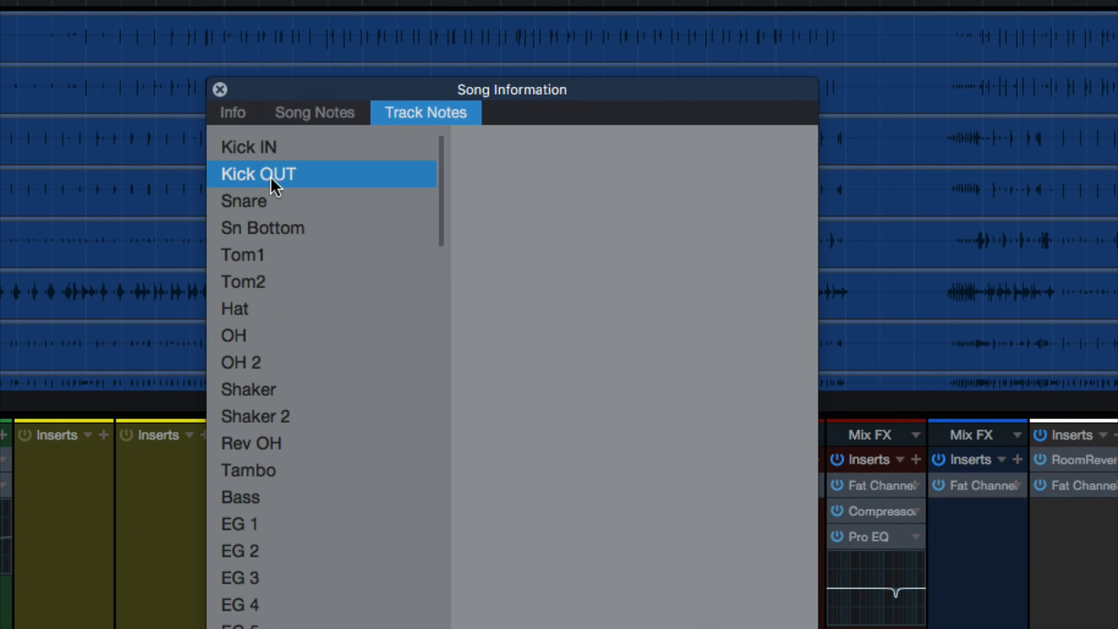
pyautogui.click(268, 202)
pyautogui.click(269, 146)
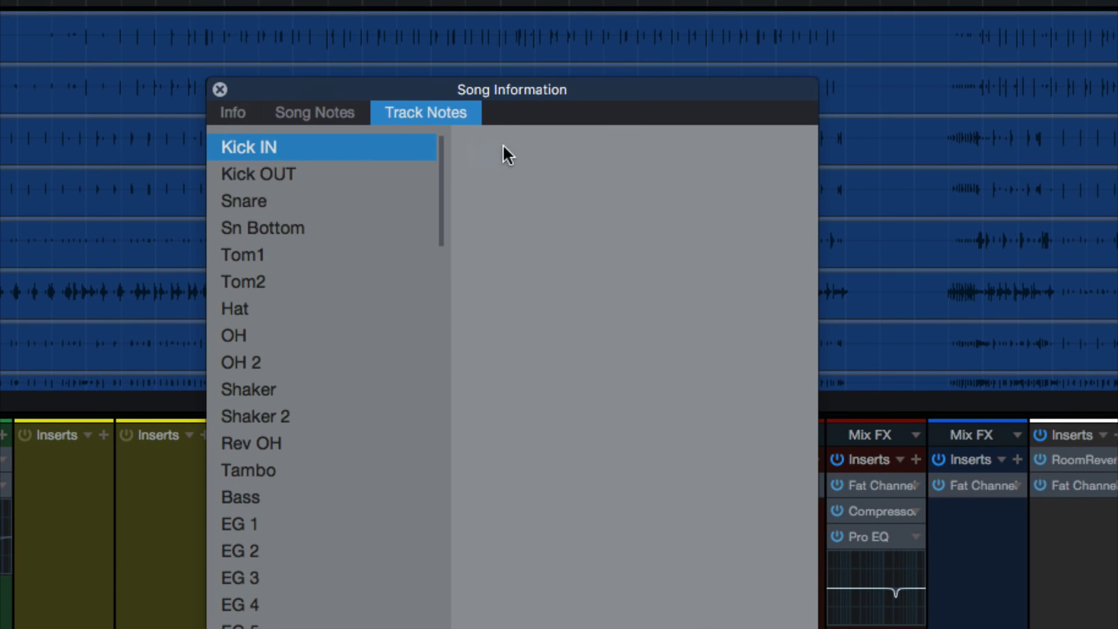
pyautogui.click(502, 146)
pyautogui.write('#')
pyautogui.press('BackSpace')
pyautogui.write('3')
pyautogui.press('BackSpace')
pyautogui.write('e602')
# Enter "FatHead" as the track note for Kick OUT and close the Song Information window.
pyautogui.click(388, 174)
pyautogui.click(497, 174)
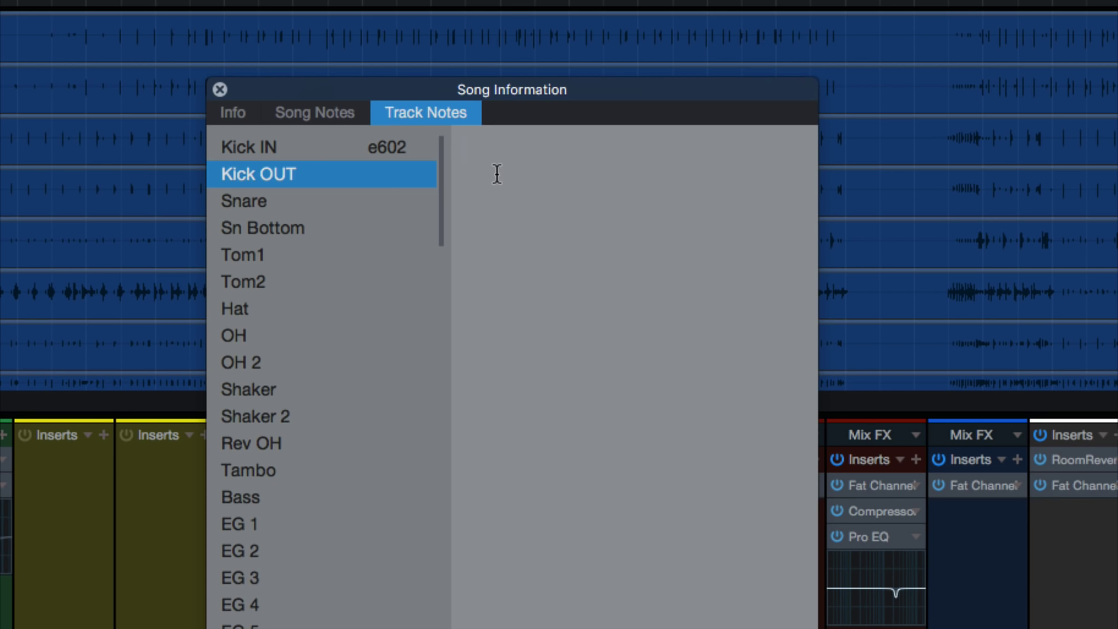
pyautogui.write('FatHead')
pyautogui.click(277, 195)
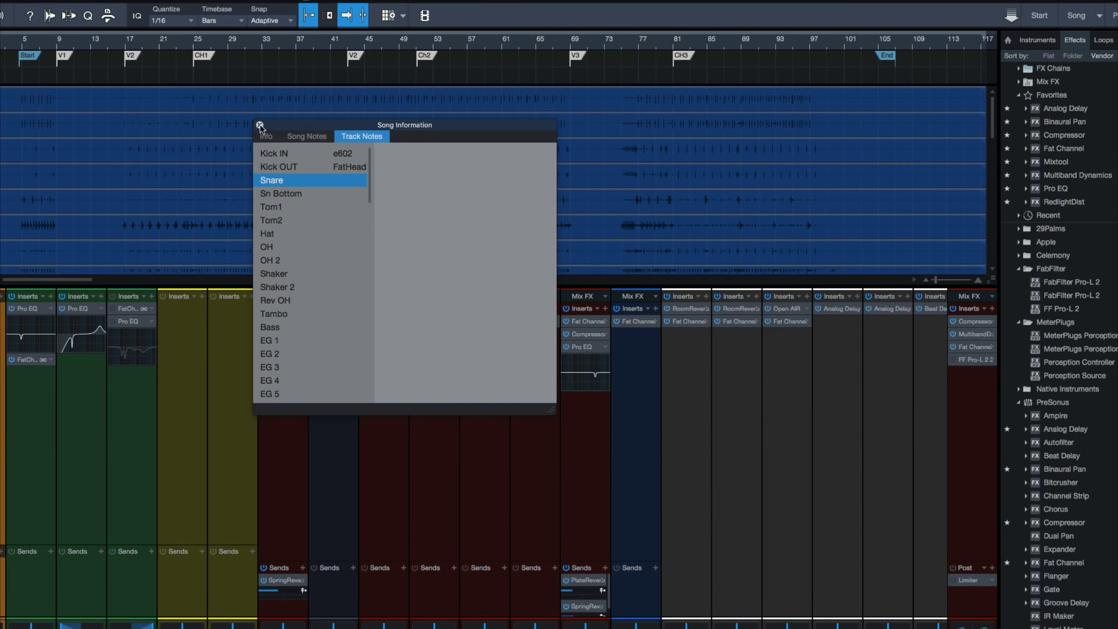
pyautogui.click(260, 126)
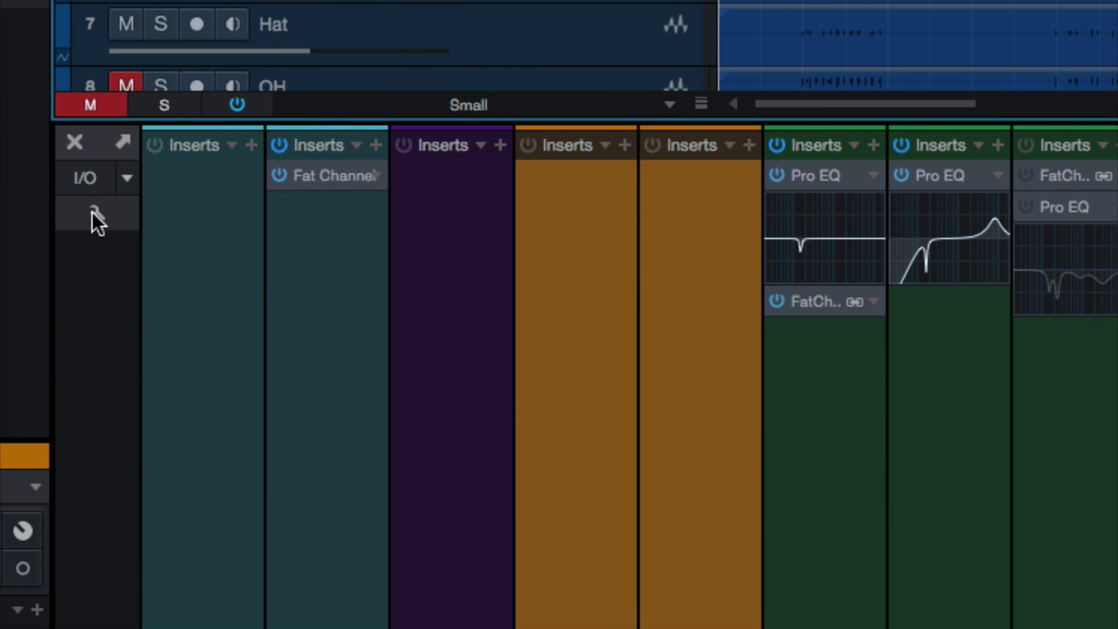
# Enable channel notes in the console and enlarge the fader section to reveal the input and output assignments.
pyautogui.click(97, 250)
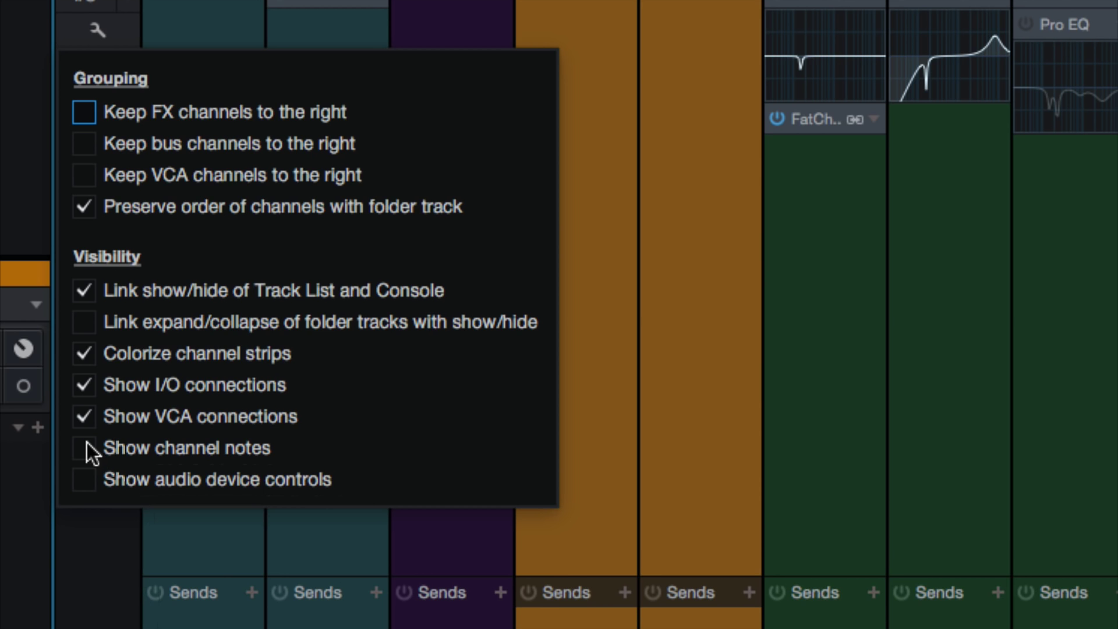
pyautogui.click(87, 449)
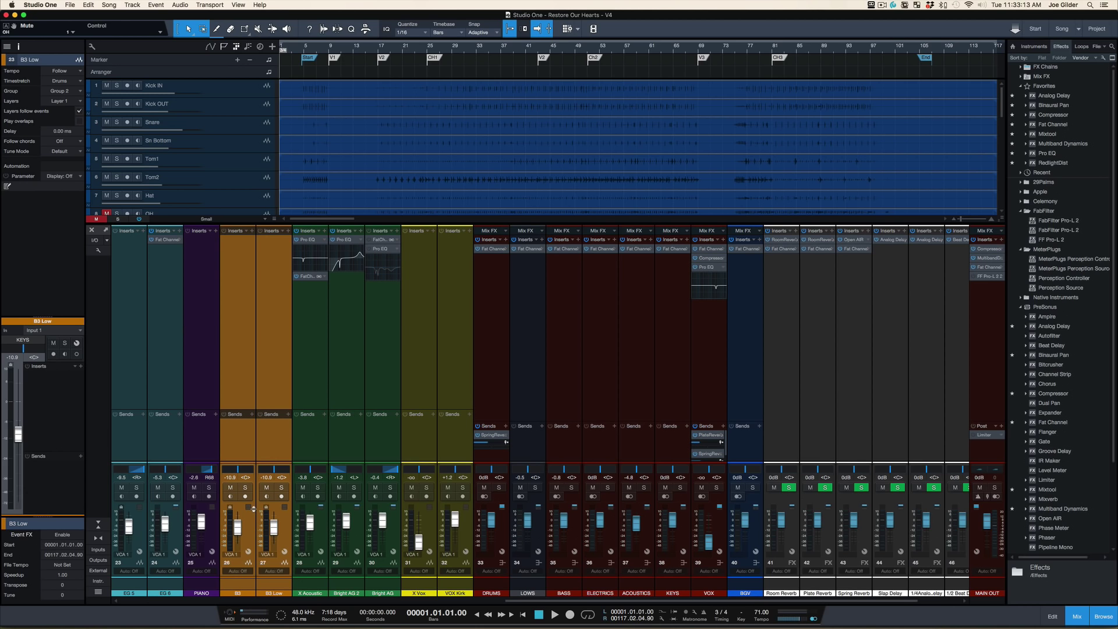
pyautogui.moveTo(252, 419); pyautogui.dragTo(256, 406)
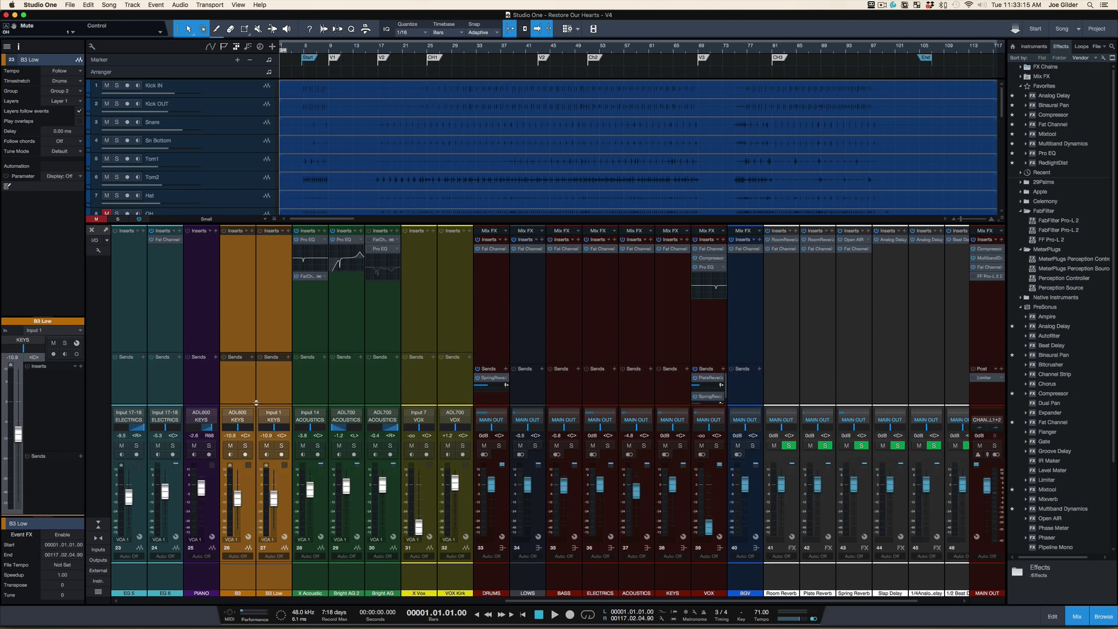
pyautogui.hscroll(-15, 252, 577)
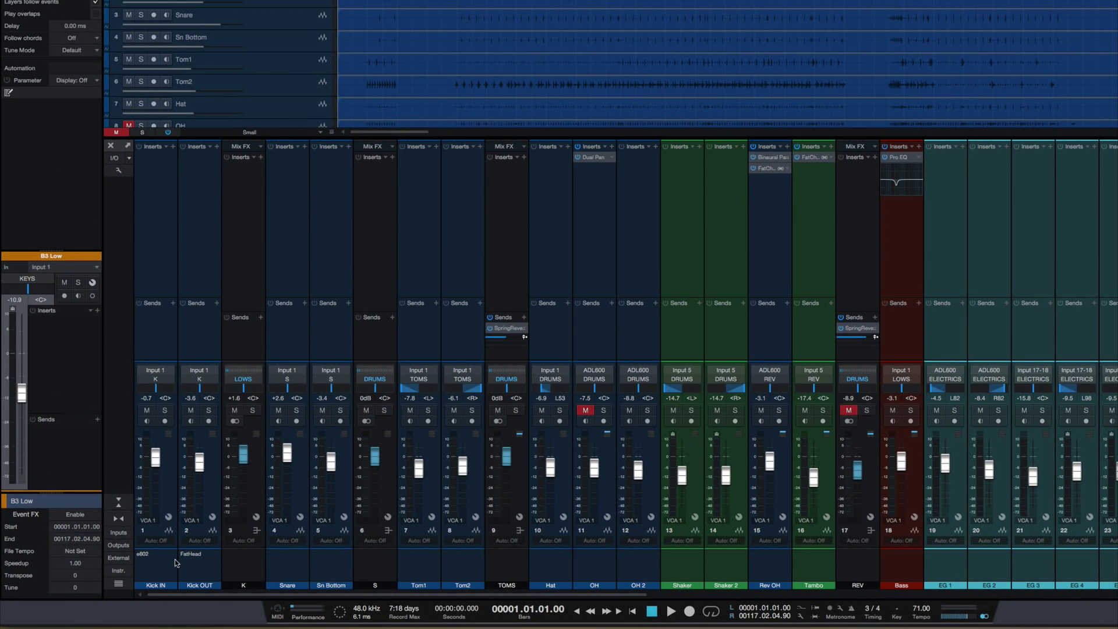
# Add the note "SM57" to the Snare channel and "D6" to the Sn Bottom channel directly in the console.
pyautogui.click(280, 570)
pyautogui.click(281, 569)
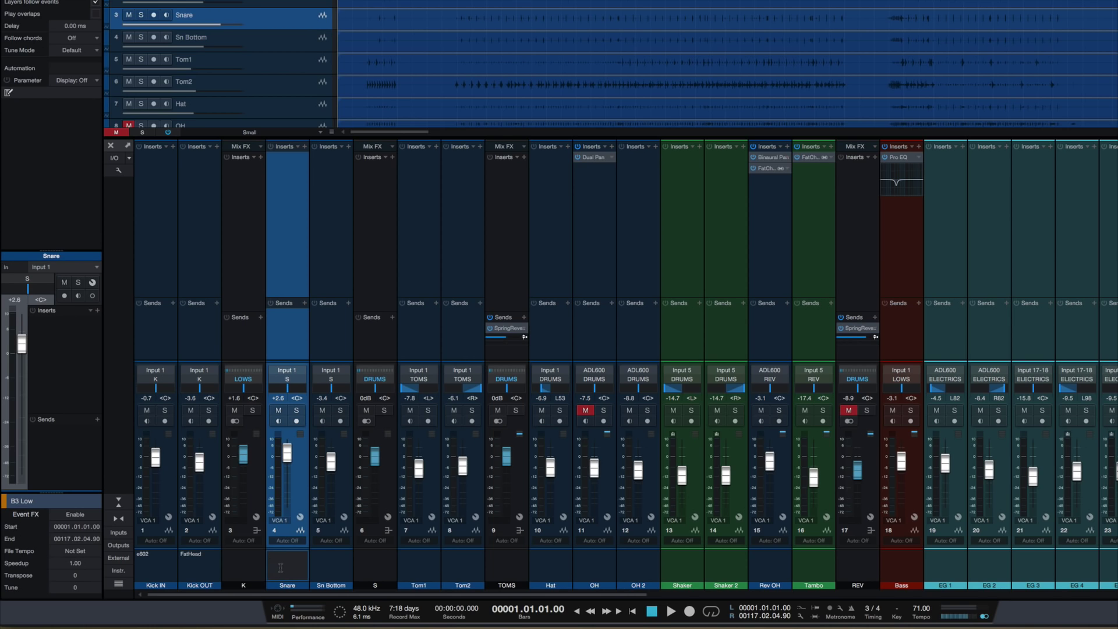
pyautogui.write('SM57')
pyautogui.press('Tab')
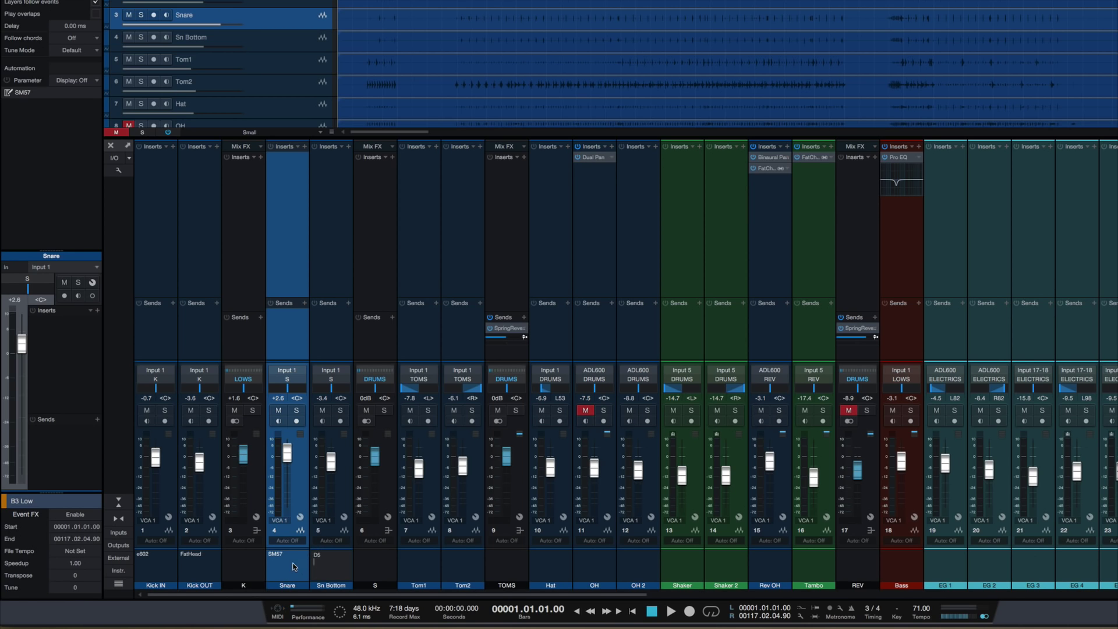
pyautogui.press('Return')
pyautogui.click(248, 574)
pyautogui.click(301, 578)
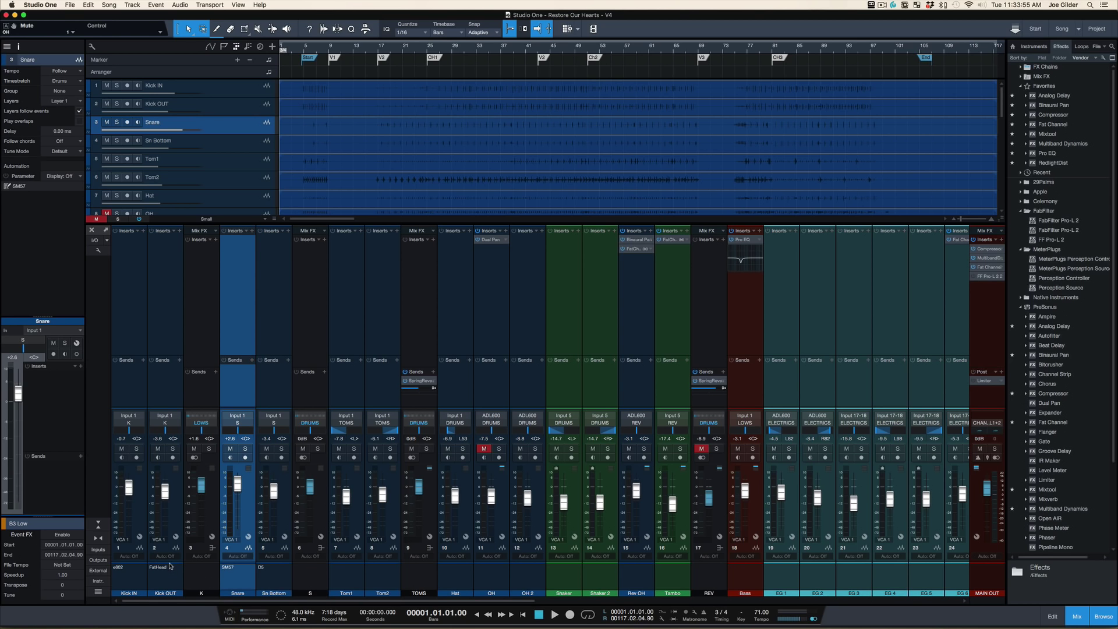
pyautogui.moveTo(170, 562)
pyautogui.mouseDown()
pyautogui.moveTo(175, 537)
pyautogui.moveTo(170, 567)
pyautogui.mouseUp()
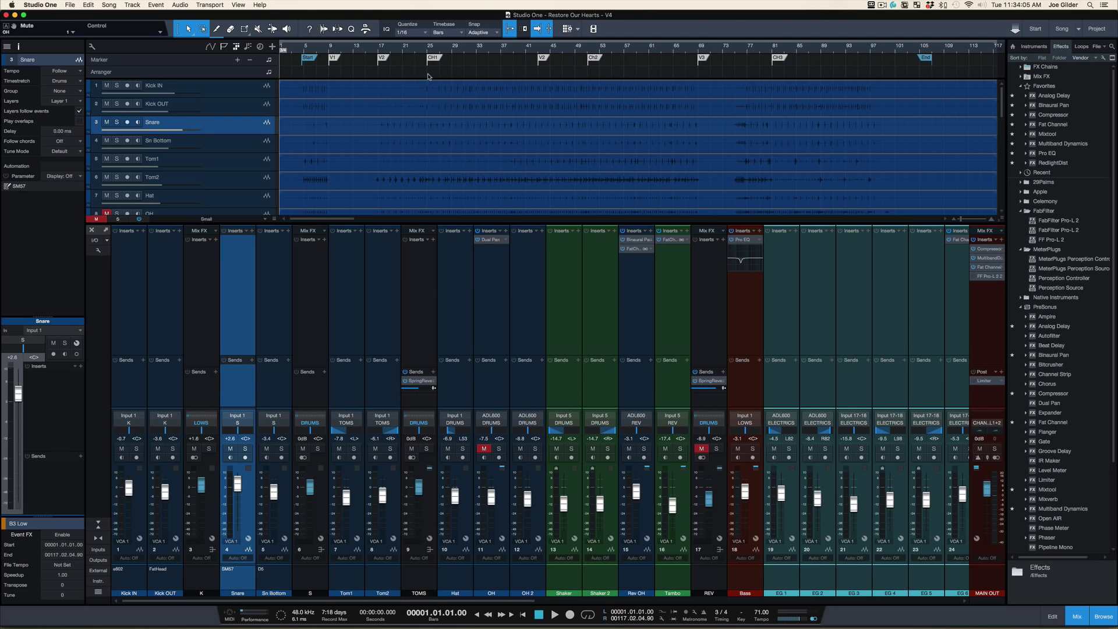
# Hide the mix console, select the Kick IN event in the enlarged arrangement and turn on Ripple Edit.
pyautogui.press('F3')
pyautogui.hotkey('shift', 'e')
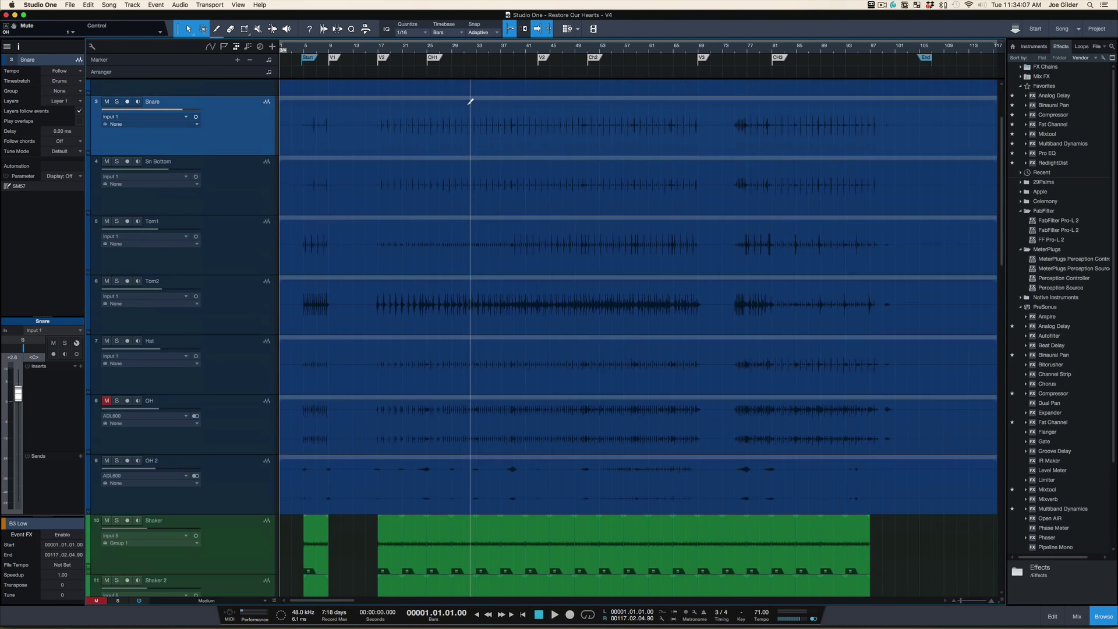
pyautogui.click(442, 111)
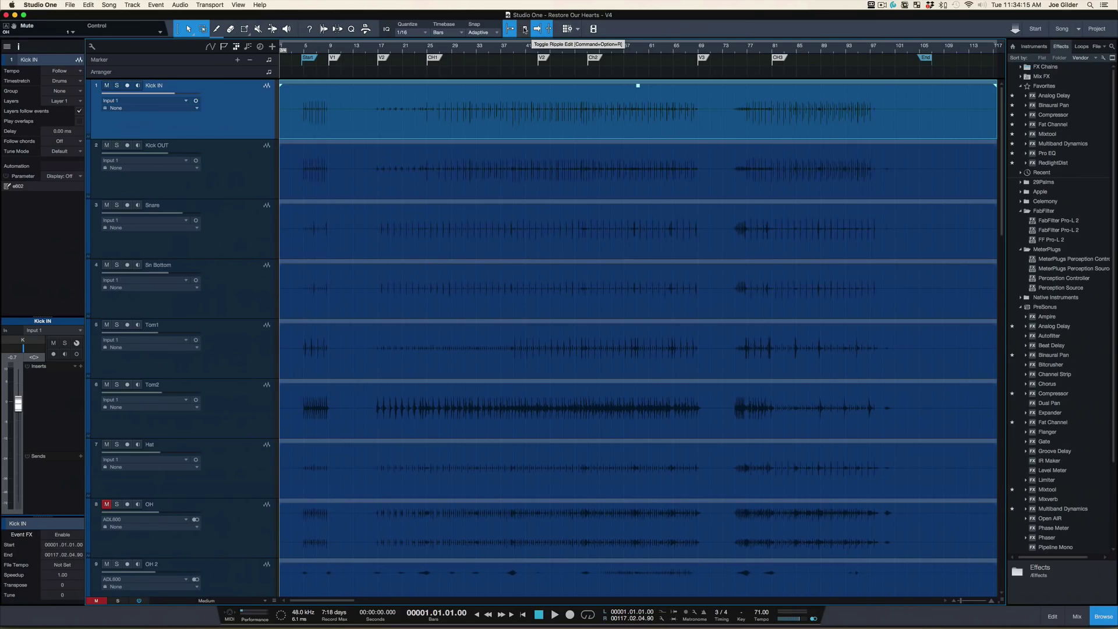
pyautogui.click(525, 29)
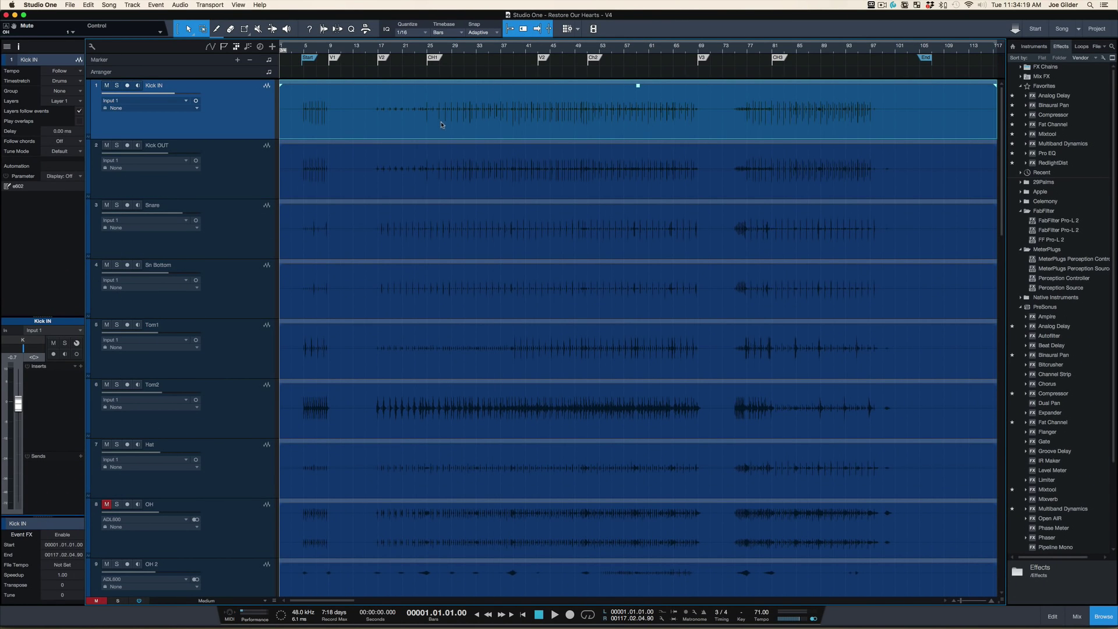
# Ripple-delete about two bars of the X Vox event starting in bar 26, and undo the deletion.
pyautogui.scroll(-10, 400, 209)
pyautogui.scroll(-5, 400, 209)
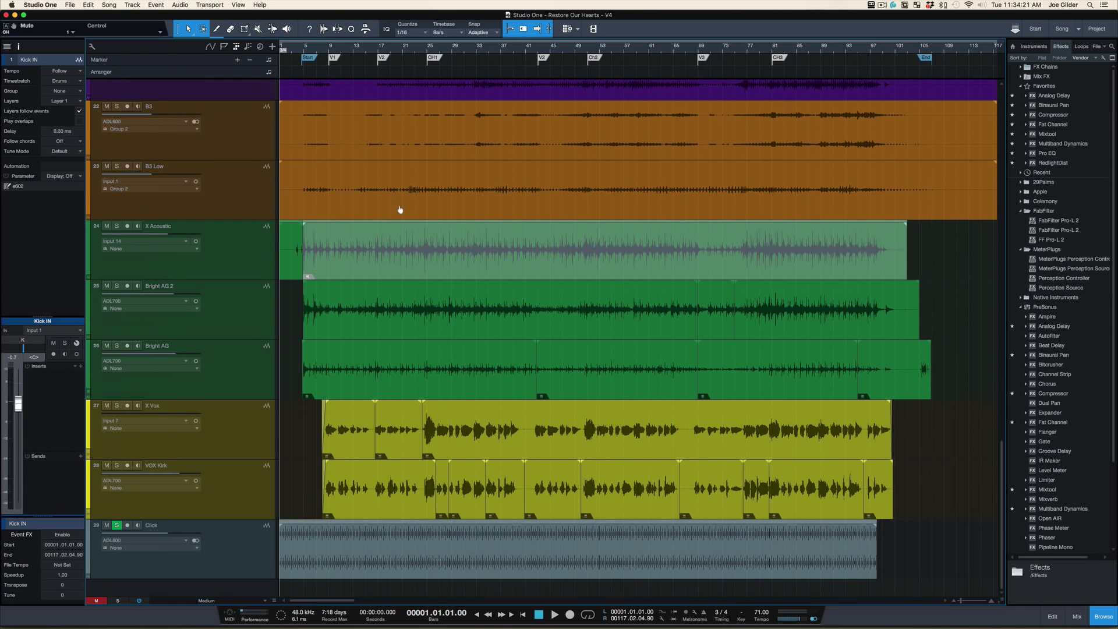
pyautogui.moveTo(441, 53); pyautogui.dragTo(376, 169)
pyautogui.scroll(5, 339, 424)
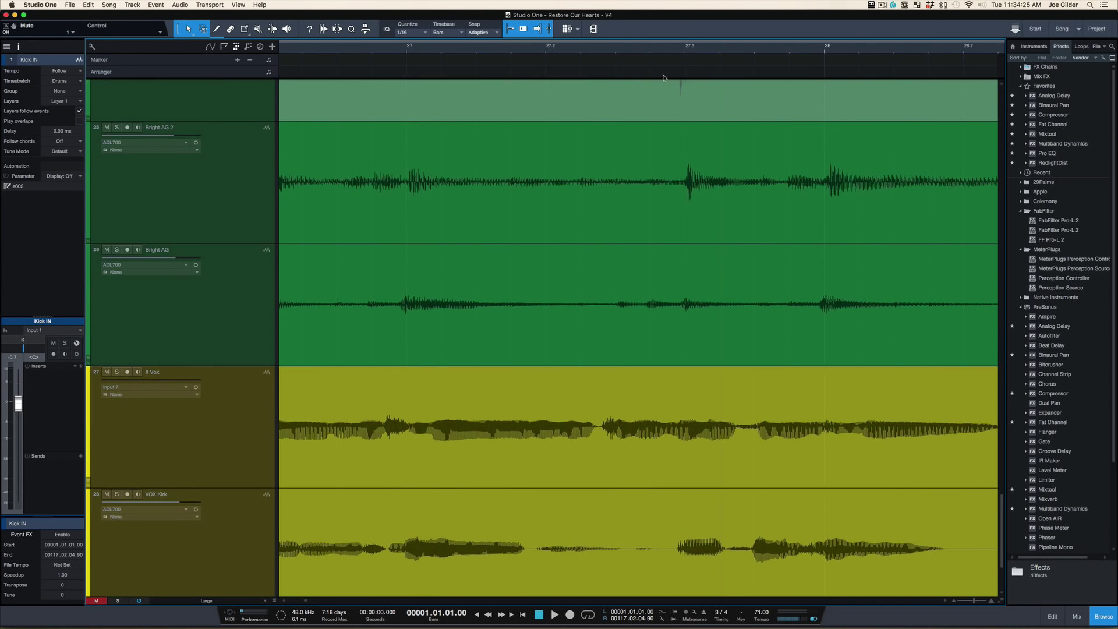
pyautogui.moveTo(600, 53); pyautogui.dragTo(599, 2)
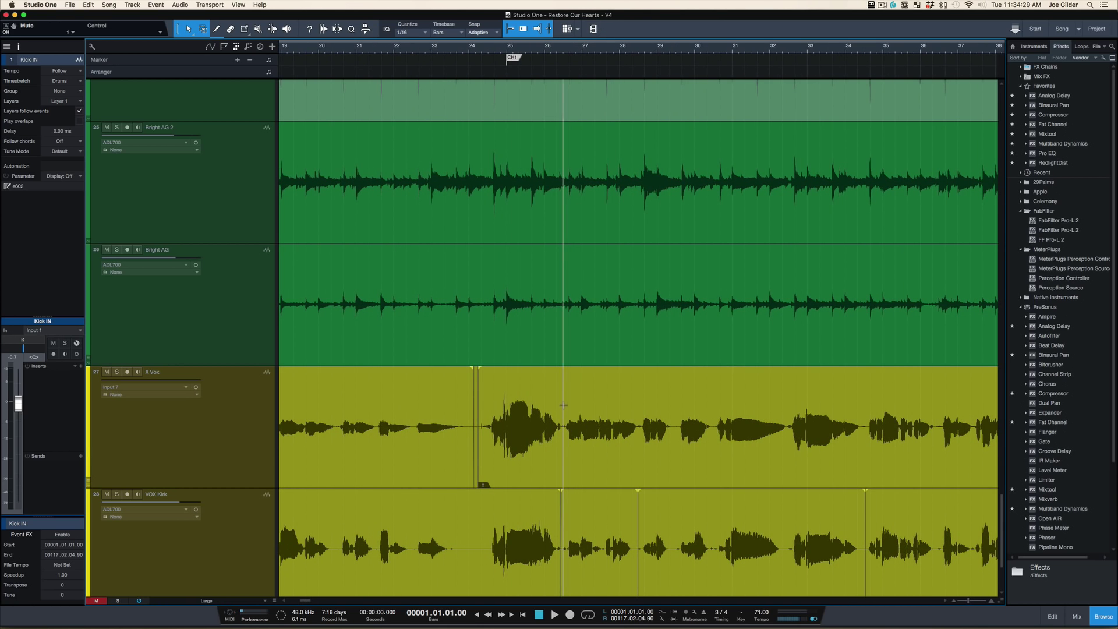
pyautogui.moveTo(563, 403); pyautogui.dragTo(639, 415)
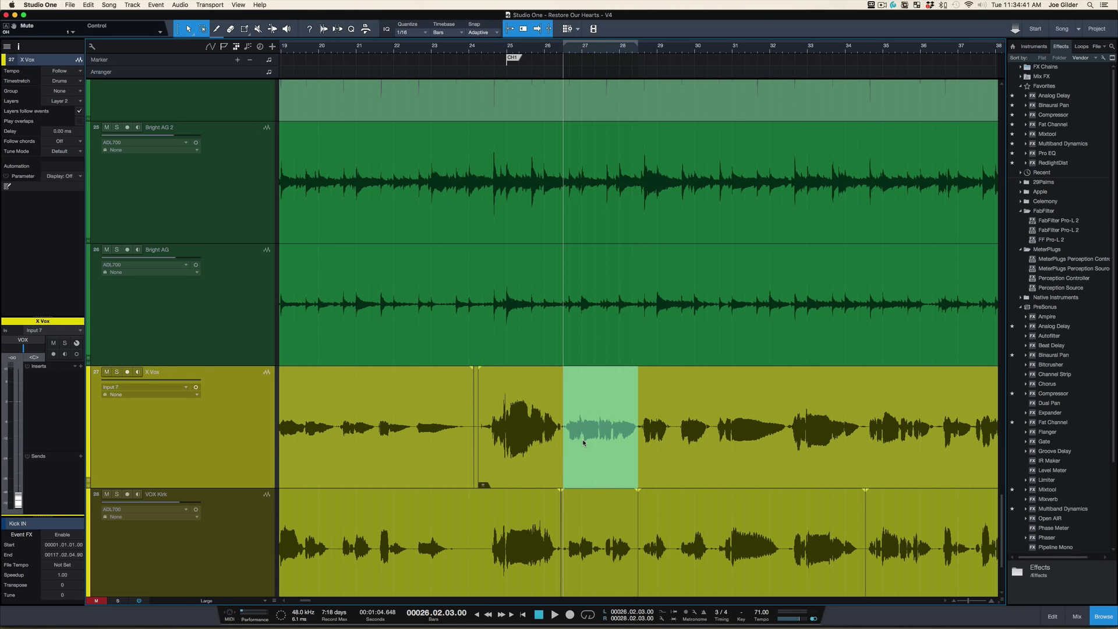
pyautogui.press('Delete')
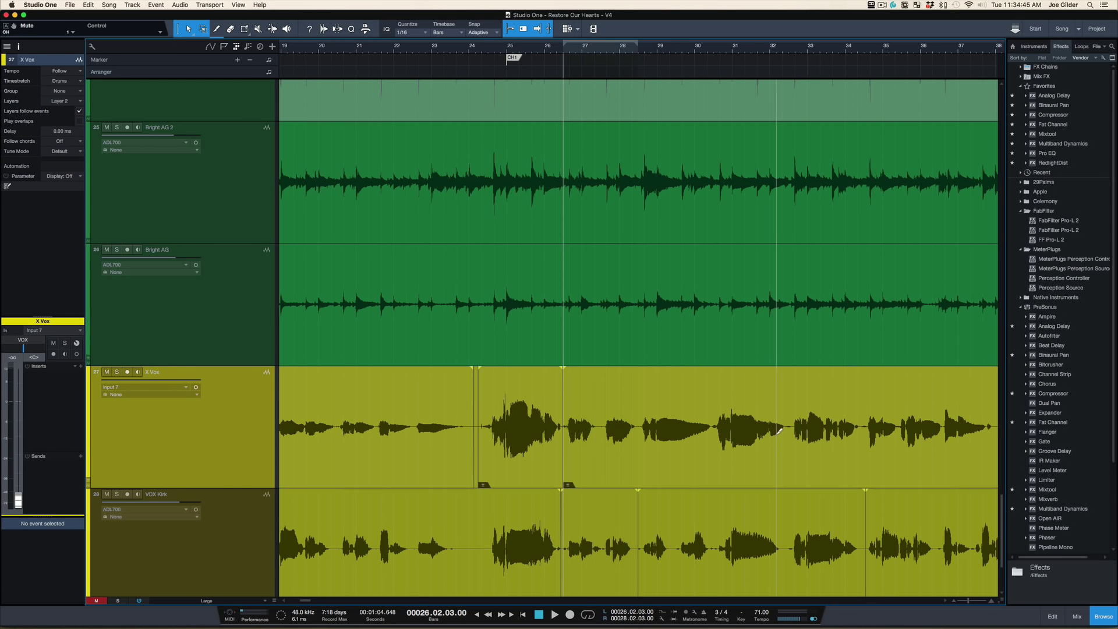
pyautogui.press('super+z')
pyautogui.click(533, 456)
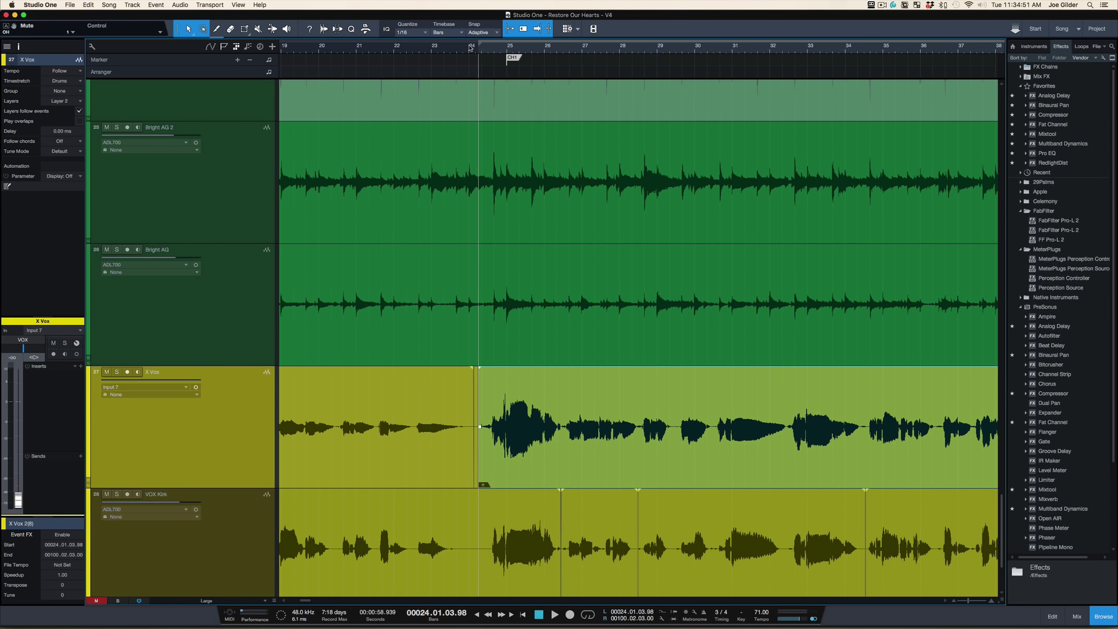
# Reduce the tracks to Small height and fit the whole song's timeline in the arrangement.
pyautogui.press('w')
pyautogui.press('w')
pyautogui.press('w')
pyautogui.press('w')
pyautogui.hotkey('shift', 'w')
pyautogui.hotkey('shift', 'w')
pyautogui.hotkey('shift', 'w')
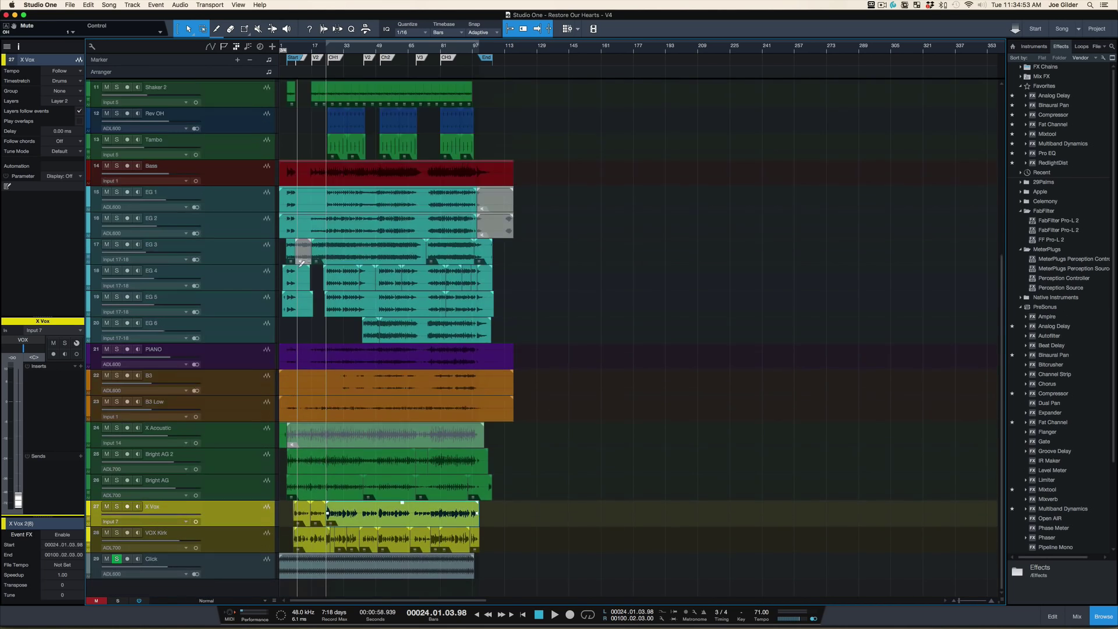
pyautogui.press('super+s')
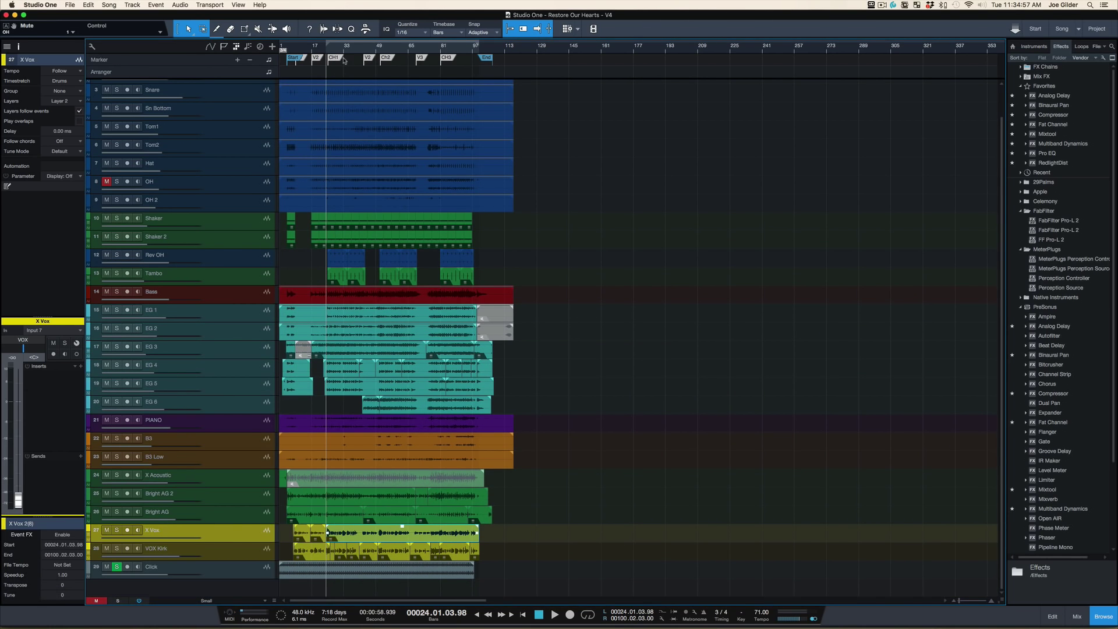
pyautogui.press('e')
pyautogui.press('e')
pyautogui.press('e')
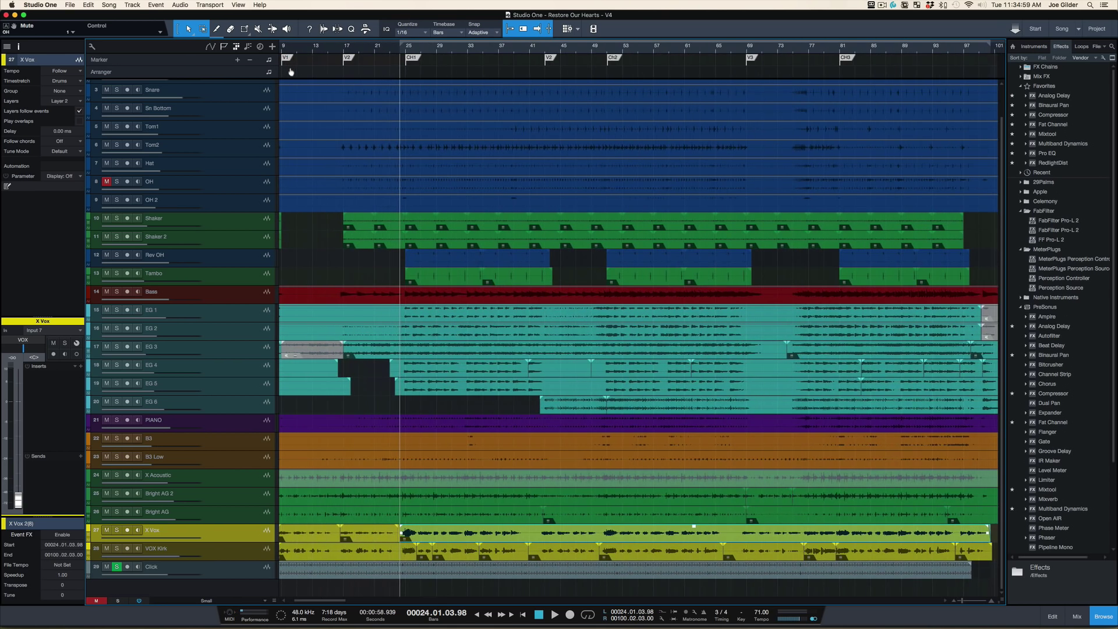
pyautogui.press('w')
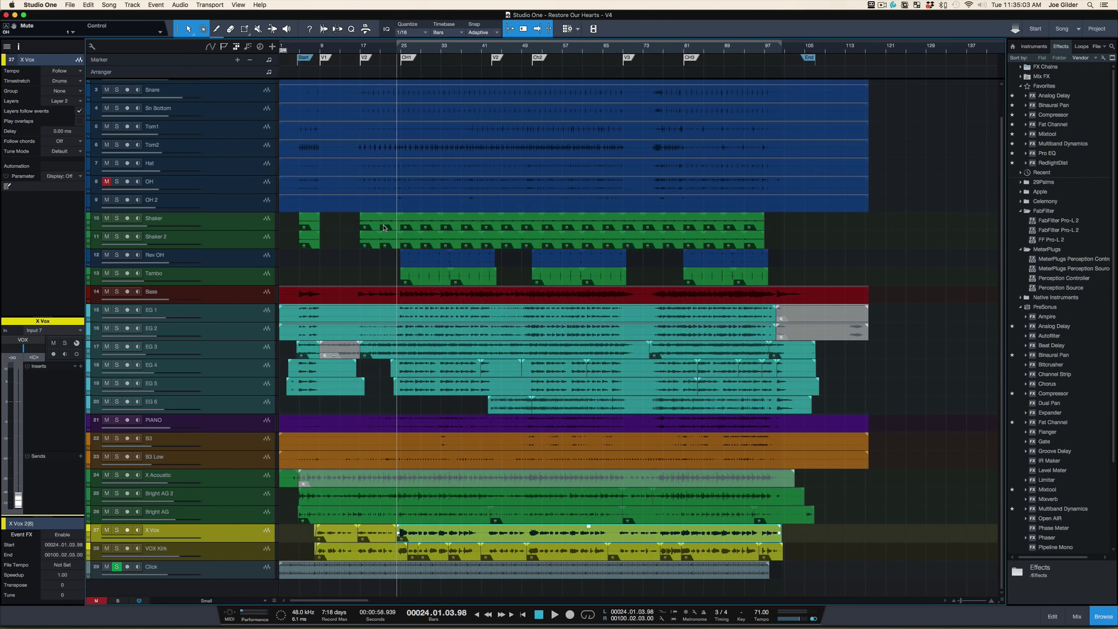
# Start Import Song Data and choose Home - V4.song from the Home folder as the source.
pyautogui.click(110, 5)
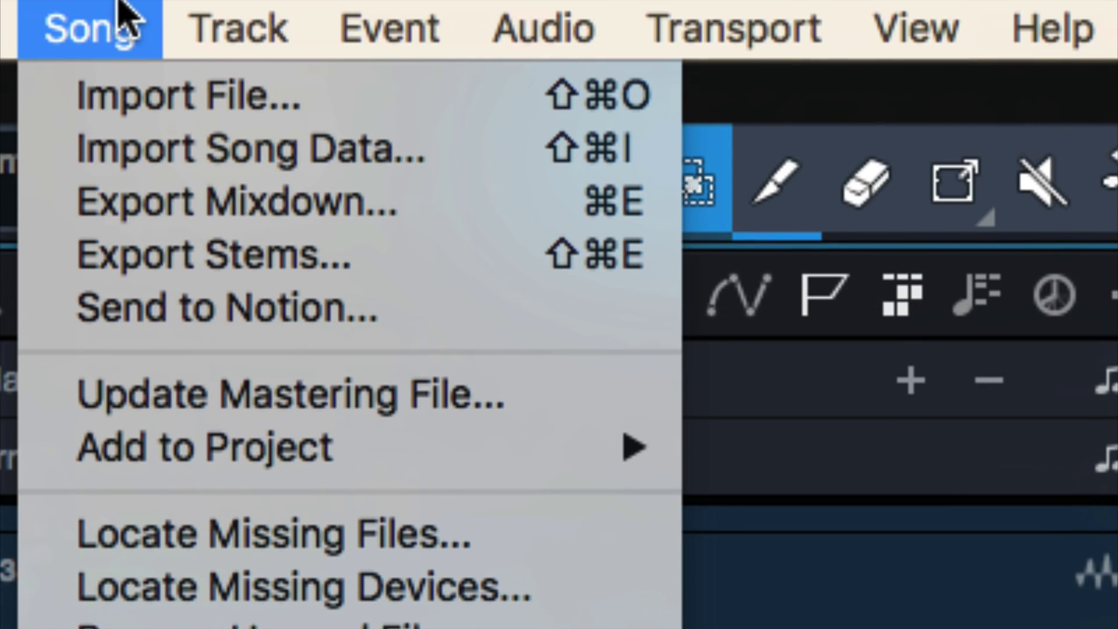
pyautogui.click(331, 165)
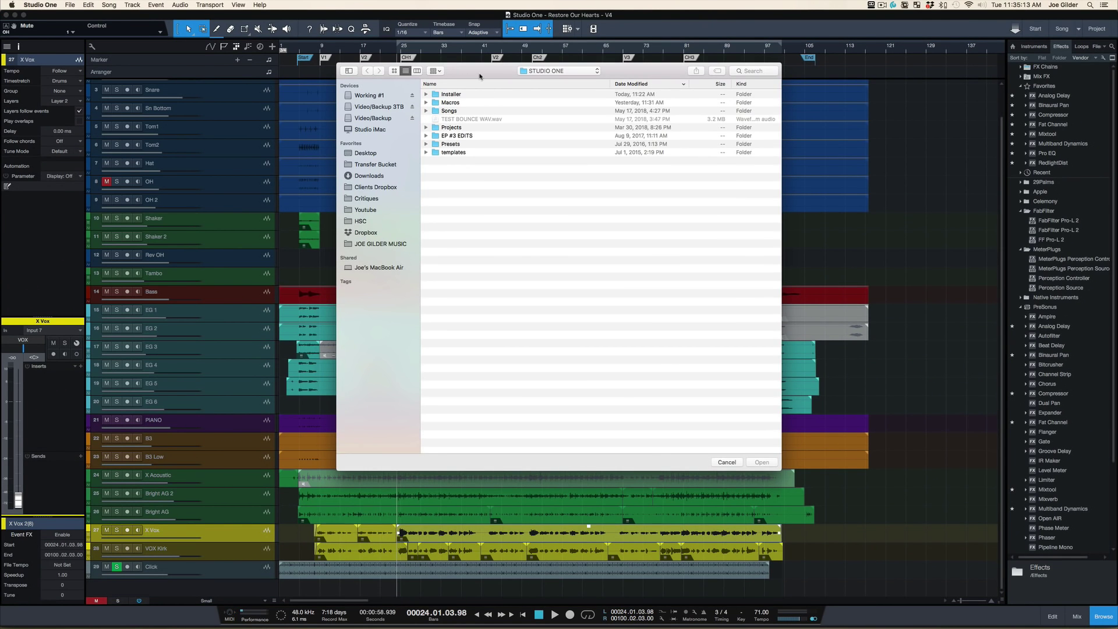
pyautogui.moveTo(480, 76); pyautogui.dragTo(460, 96)
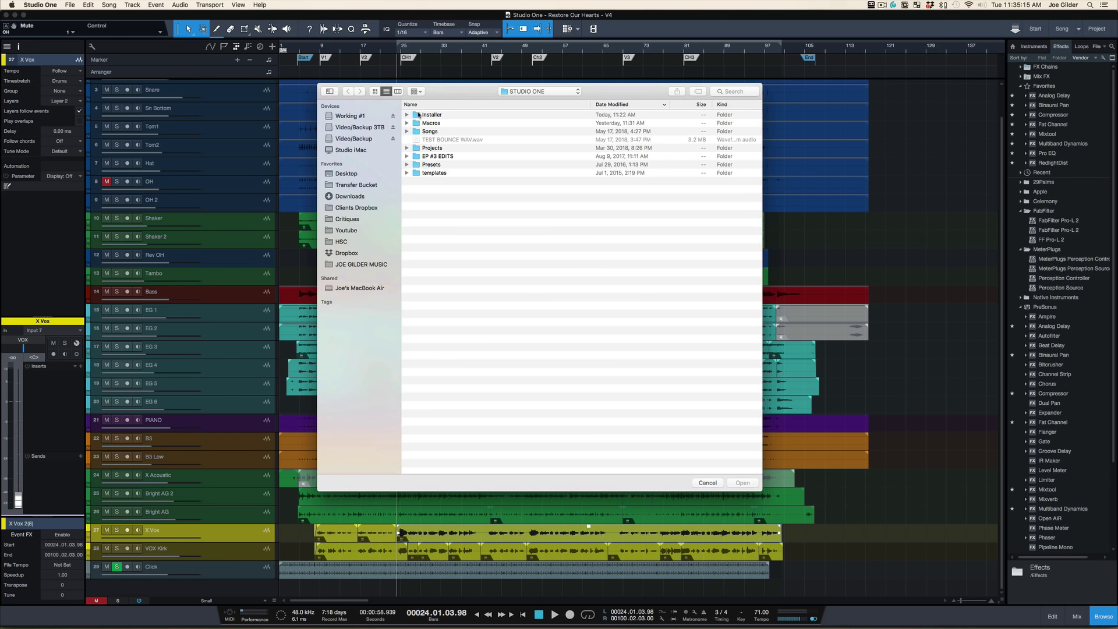
pyautogui.click(368, 117)
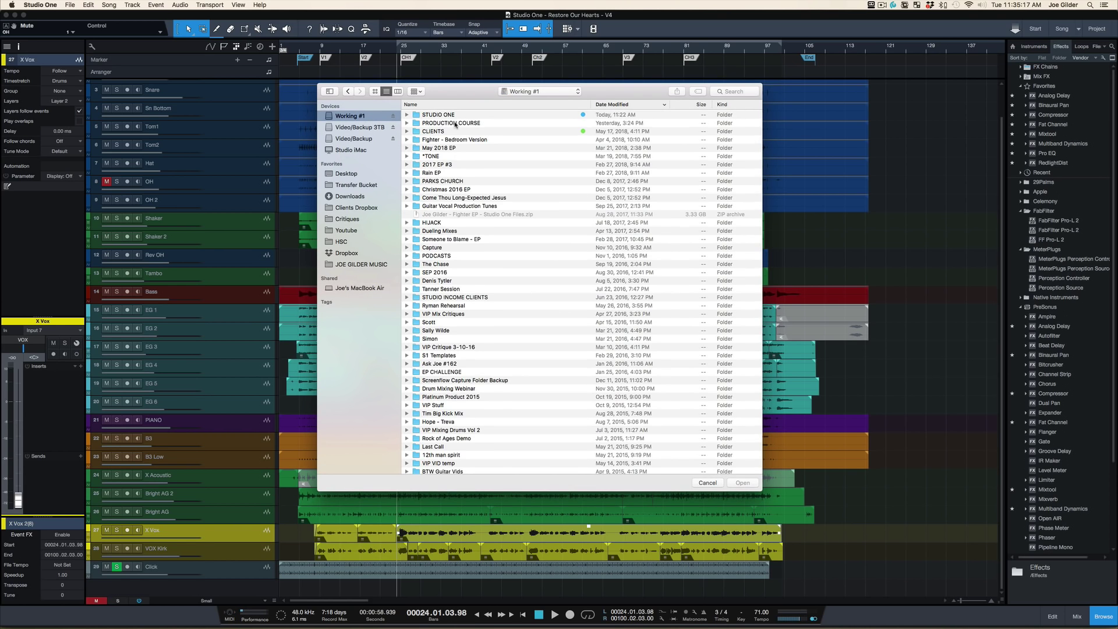
pyautogui.doubleClick(455, 124)
pyautogui.doubleClick(452, 116)
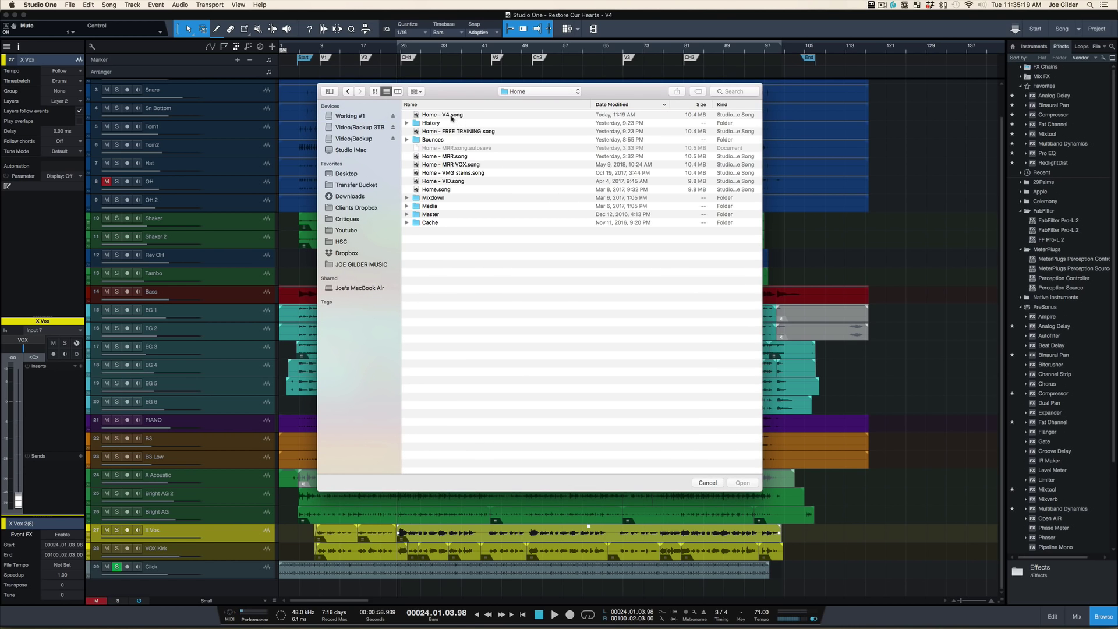
pyautogui.click(453, 116)
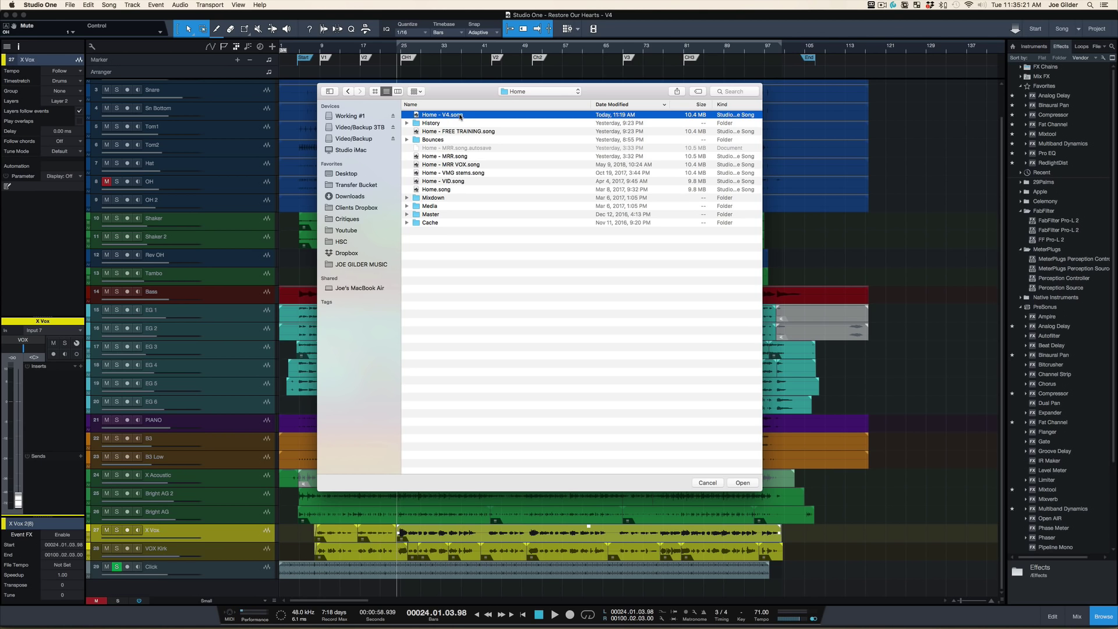
pyautogui.doubleClick(460, 116)
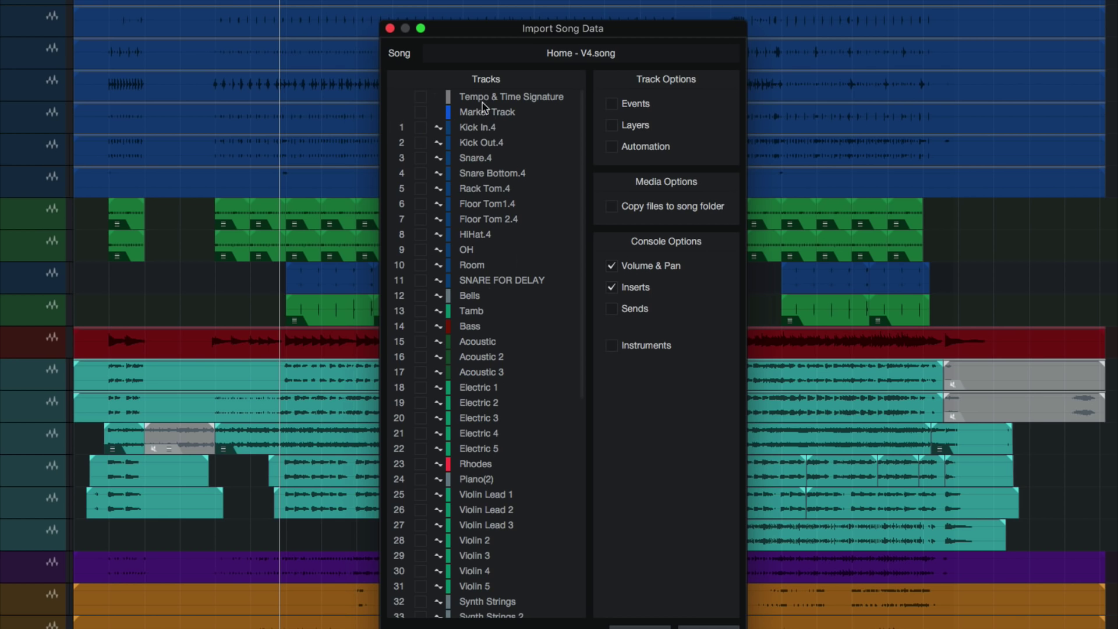
# Mark the tracks Acoustic, Acoustic 2, Acoustic 3 and Electric 1 through Electric 5 for import.
pyautogui.moveTo(600, 32); pyautogui.dragTo(596, 15)
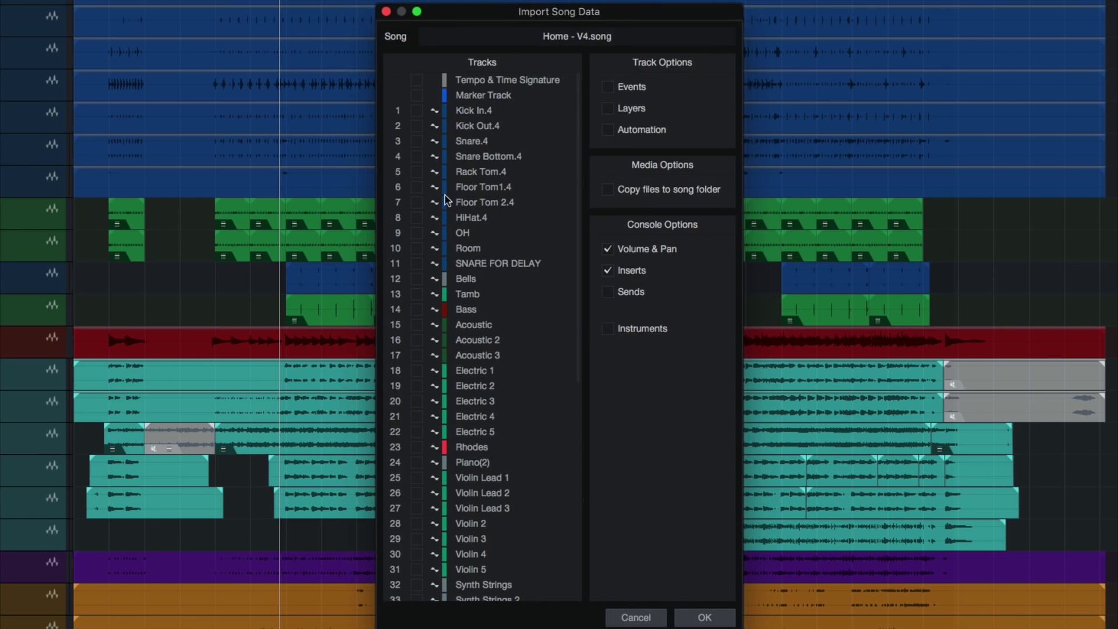
pyautogui.click(416, 325)
pyautogui.click(416, 340)
pyautogui.click(417, 355)
pyautogui.click(417, 370)
pyautogui.moveTo(416, 385); pyautogui.dragTo(416, 431)
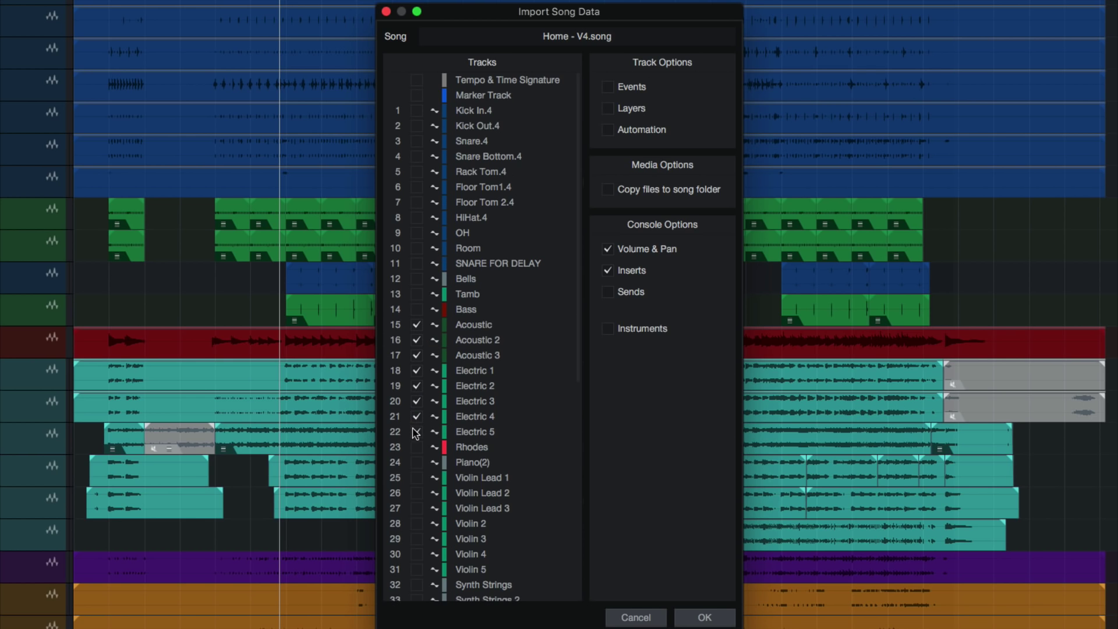
# Include Sends in the console options, leave Events excluded and import the marked tracks.
pyautogui.click(627, 88)
pyautogui.click(630, 294)
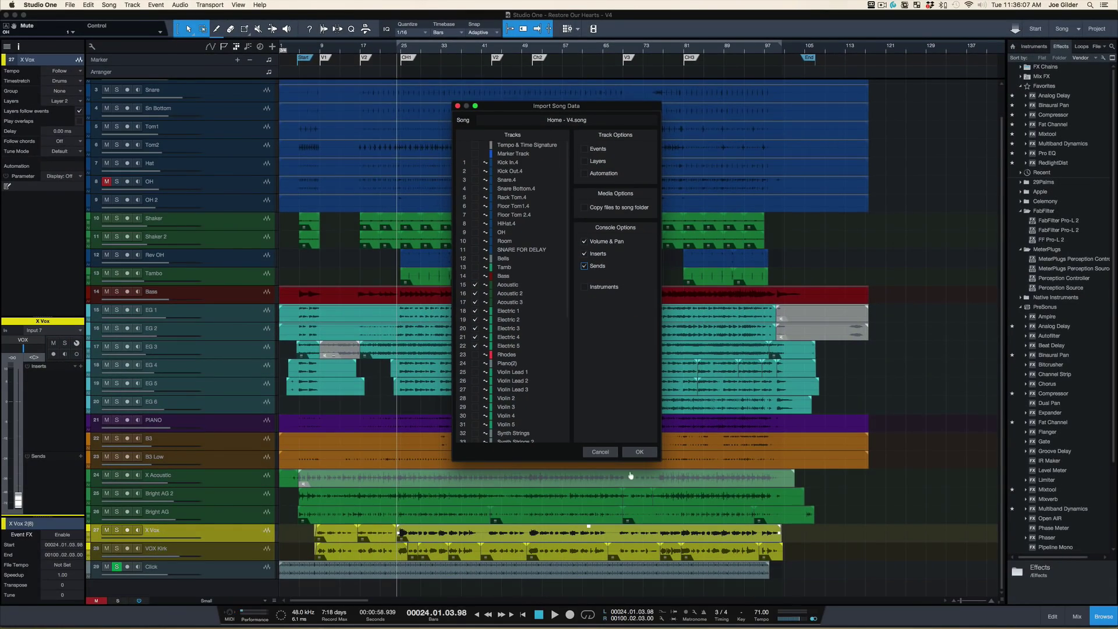
pyautogui.click(639, 453)
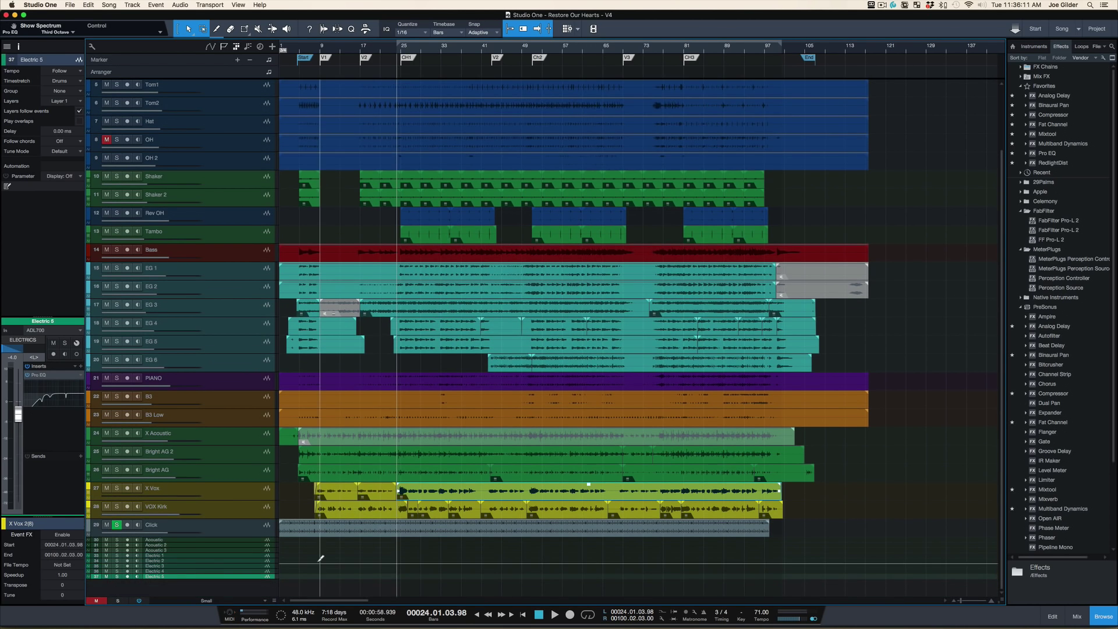
# Enlarge the tracks to Normal height and show the mix console.
pyautogui.hotkey('shift', 'e')
pyautogui.hotkey('shift', 'e')
pyautogui.hotkey('shift', 'e')
pyautogui.hotkey('shift', 'w')
pyautogui.hotkey('shift', 'w')
pyautogui.hotkey('shift', 'w')
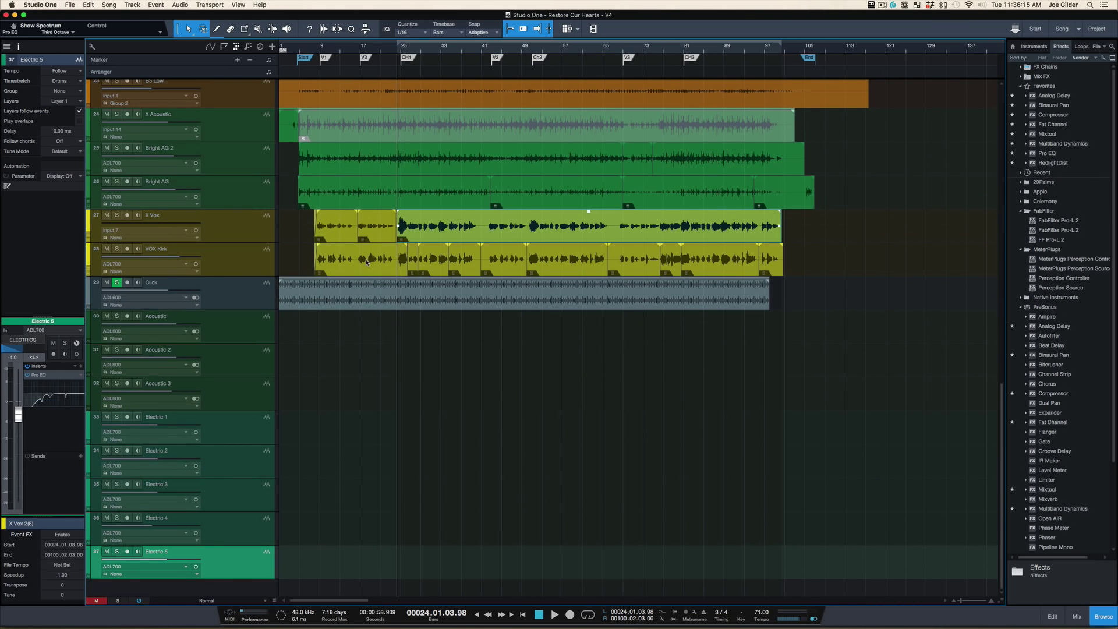
pyautogui.press('F3')
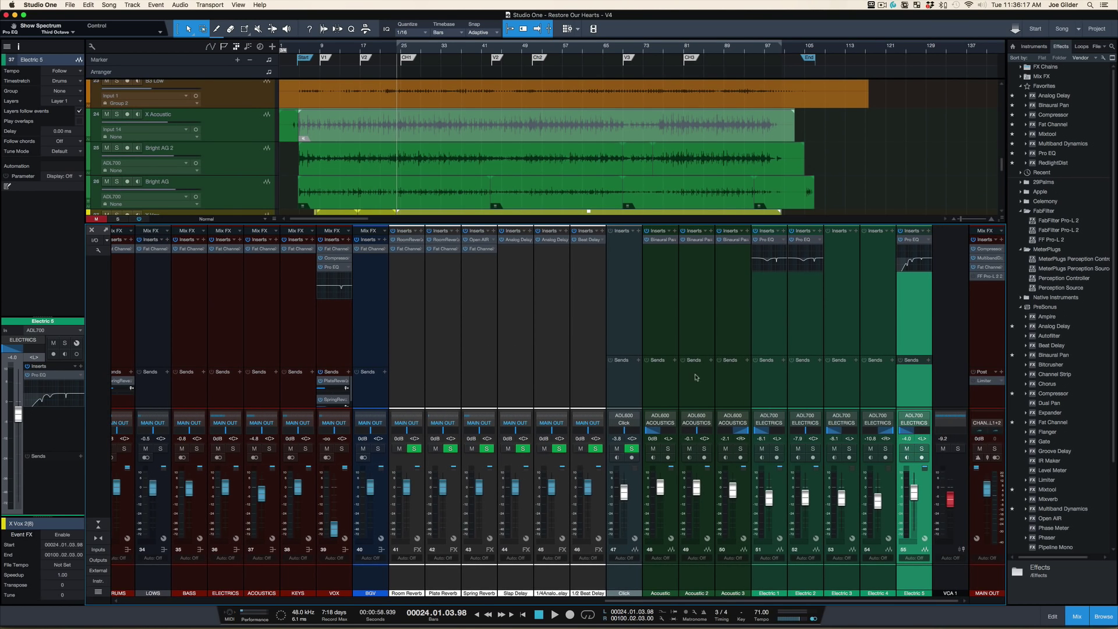
# Select the imported channels from Acoustic through Electric 5 in the console and remove their tracks.
pyautogui.click(772, 386)
pyautogui.rightClick(833, 397)
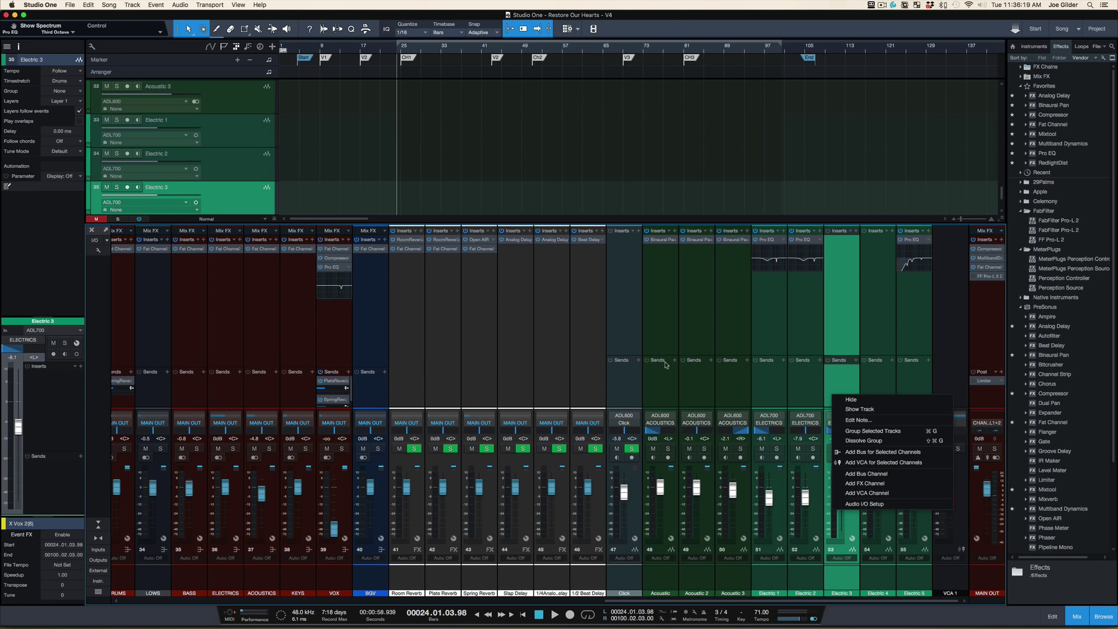
pyautogui.click(663, 381)
pyautogui.keyDown('shift'); pyautogui.click(662, 382); pyautogui.keyUp('shift')
pyautogui.keyDown('shift'); pyautogui.click(926, 392); pyautogui.keyUp('shift')
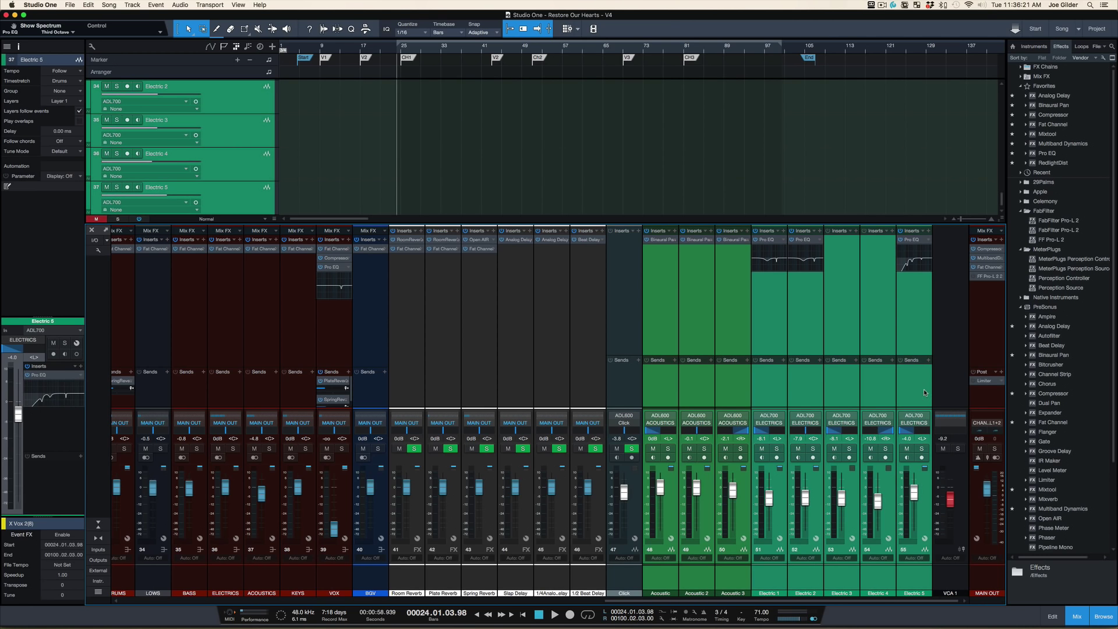
pyautogui.hscroll(-3, 764, 583)
pyautogui.hscroll(3, 764, 592)
pyautogui.click(661, 327)
pyautogui.keyDown('shift'); pyautogui.click(912, 326); pyautogui.keyUp('shift')
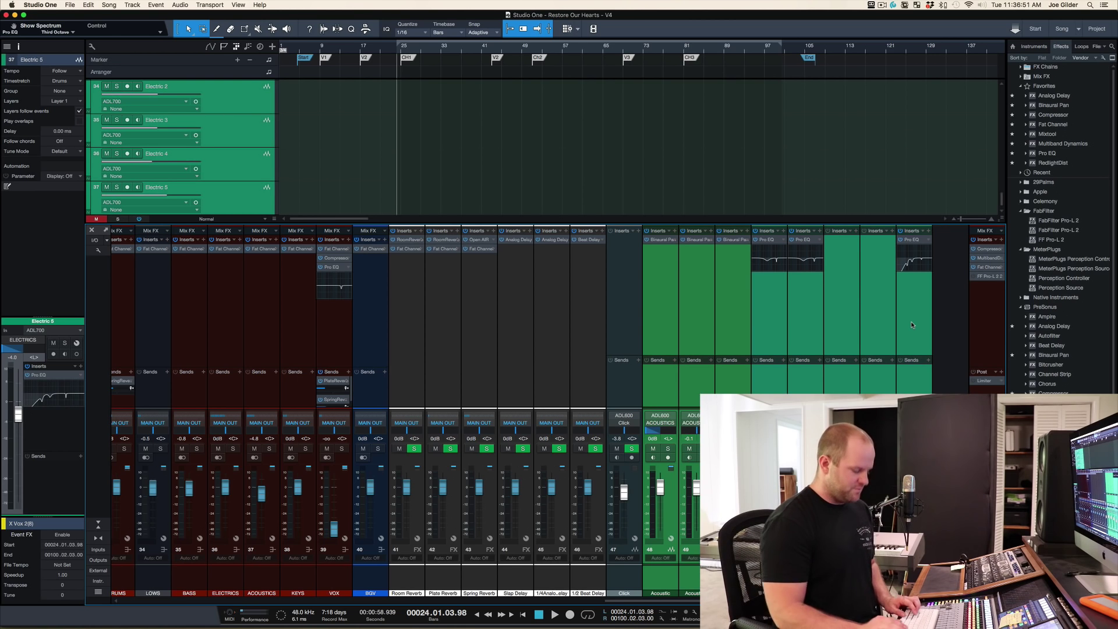
pyautogui.hotkey('shift', 't')
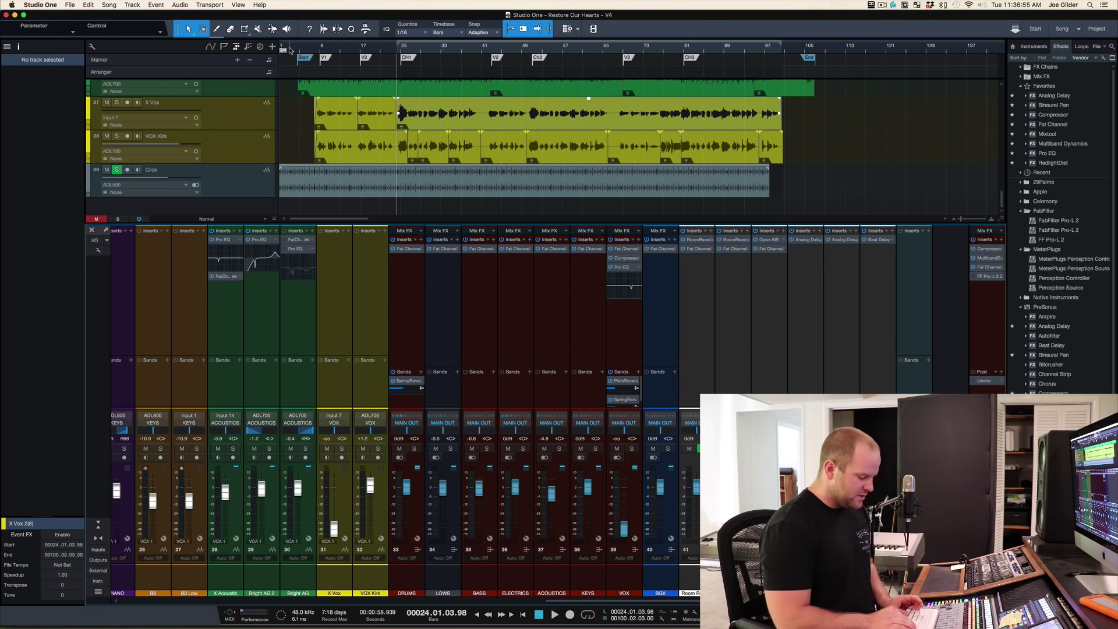
# Open Home - V4.song from the recent Home folder to list its song data for import.
pyautogui.press('super+o')
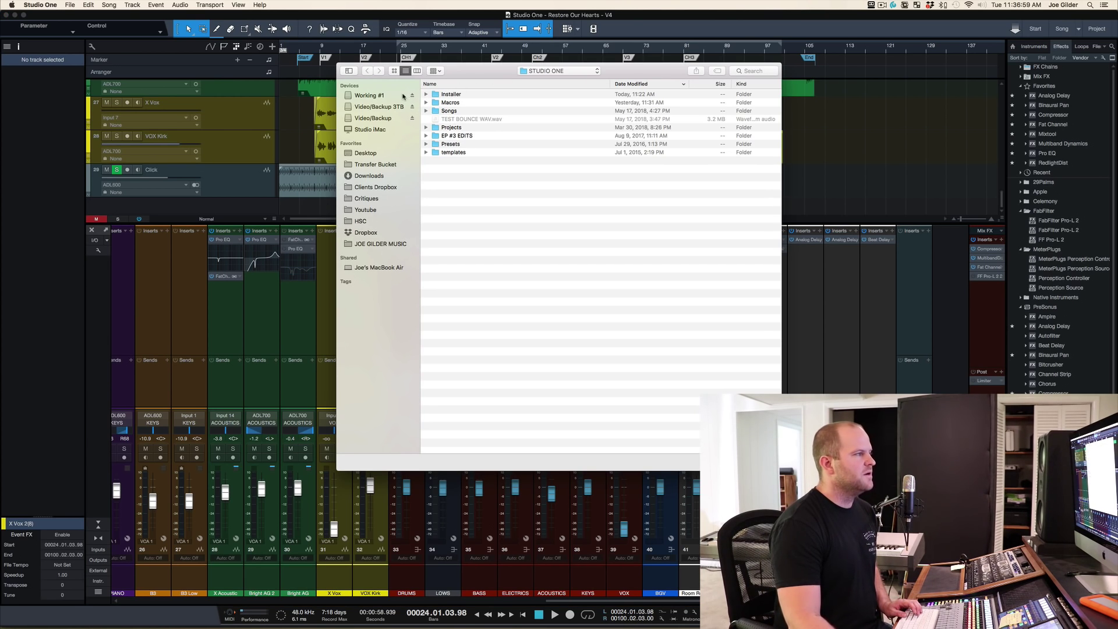
pyautogui.click(543, 72)
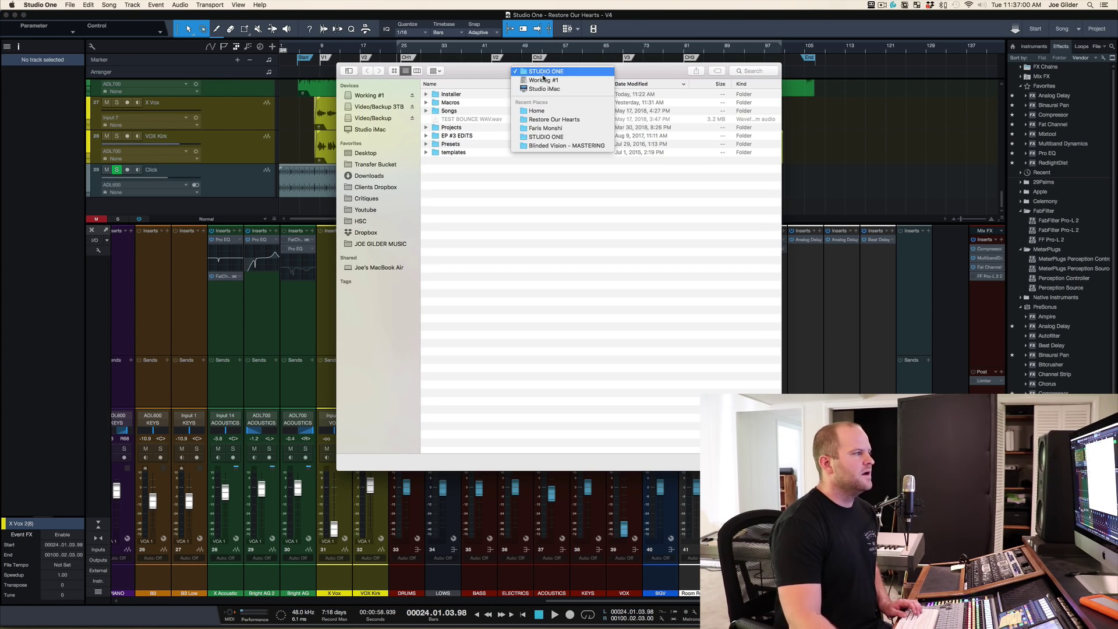
pyautogui.click(539, 111)
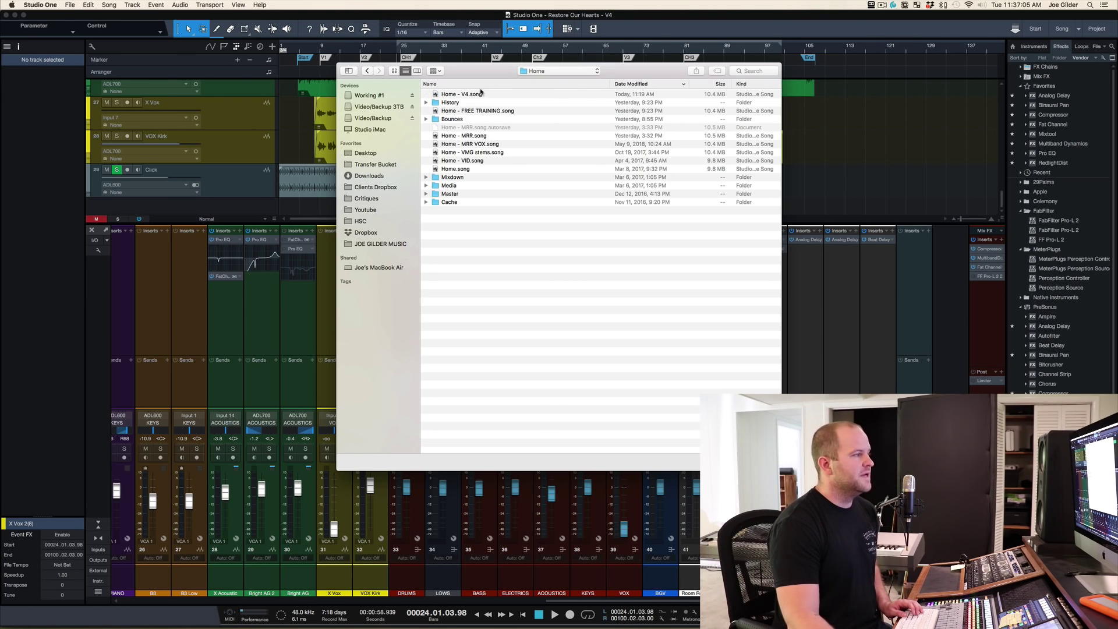
pyautogui.click(476, 94)
pyautogui.doubleClick(472, 94)
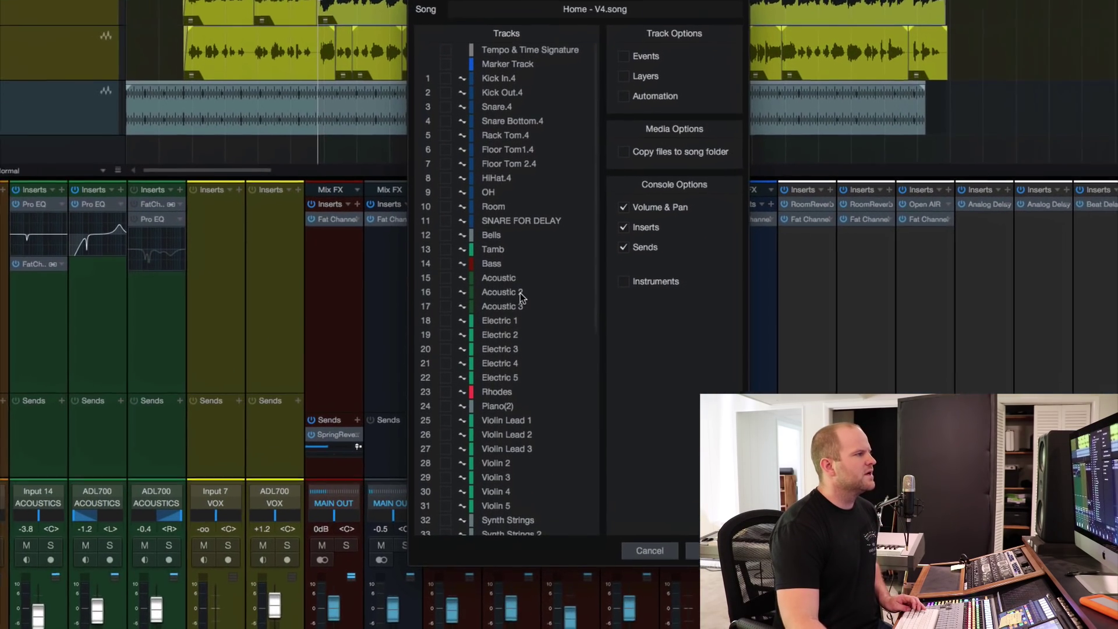
# Review the importable track list from the drum tracks to the LEAD VIOLIN and VOX buses, and close it without importing.
pyautogui.scroll(-10, 513, 105)
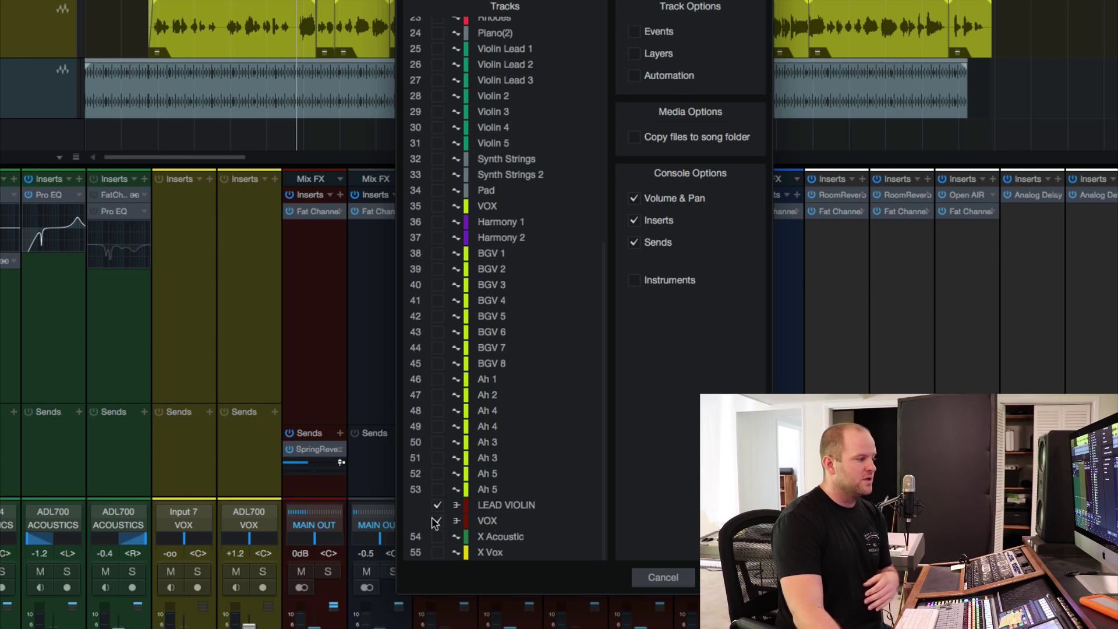
pyautogui.scroll(10, 524, 379)
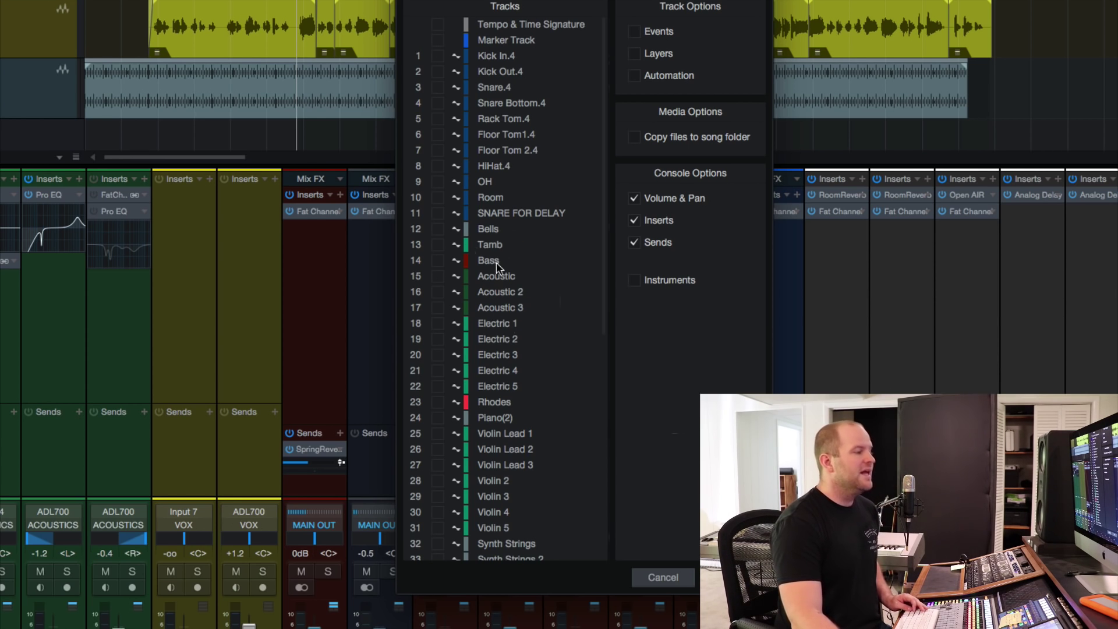
pyautogui.scroll(-5, 496, 408)
pyautogui.scroll(-2, 496, 407)
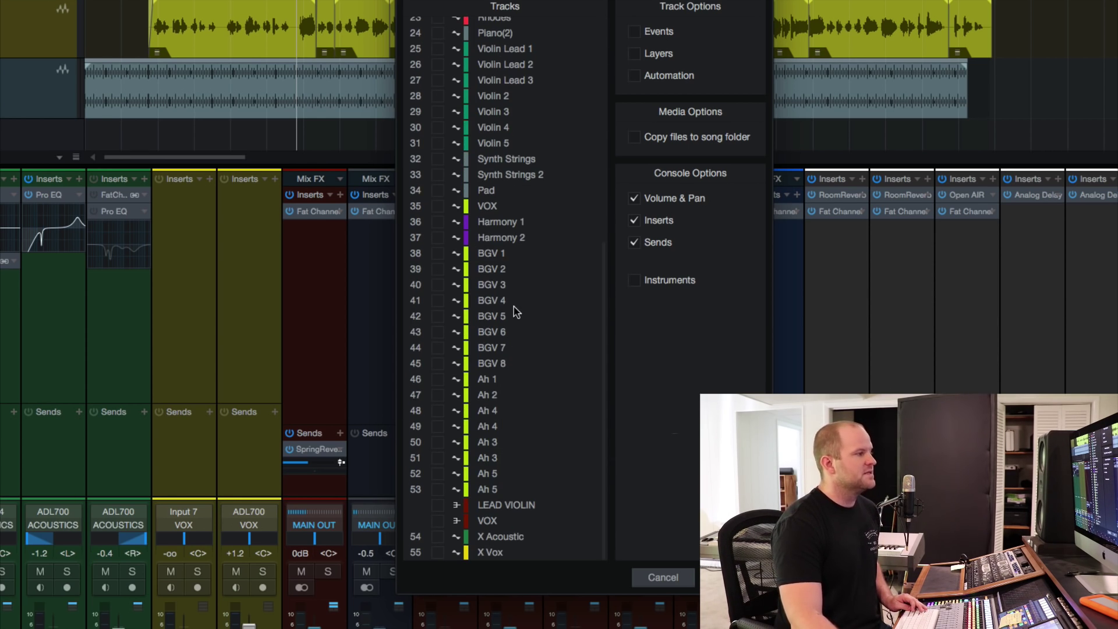
pyautogui.scroll(10, 516, 311)
pyautogui.scroll(-7, 516, 312)
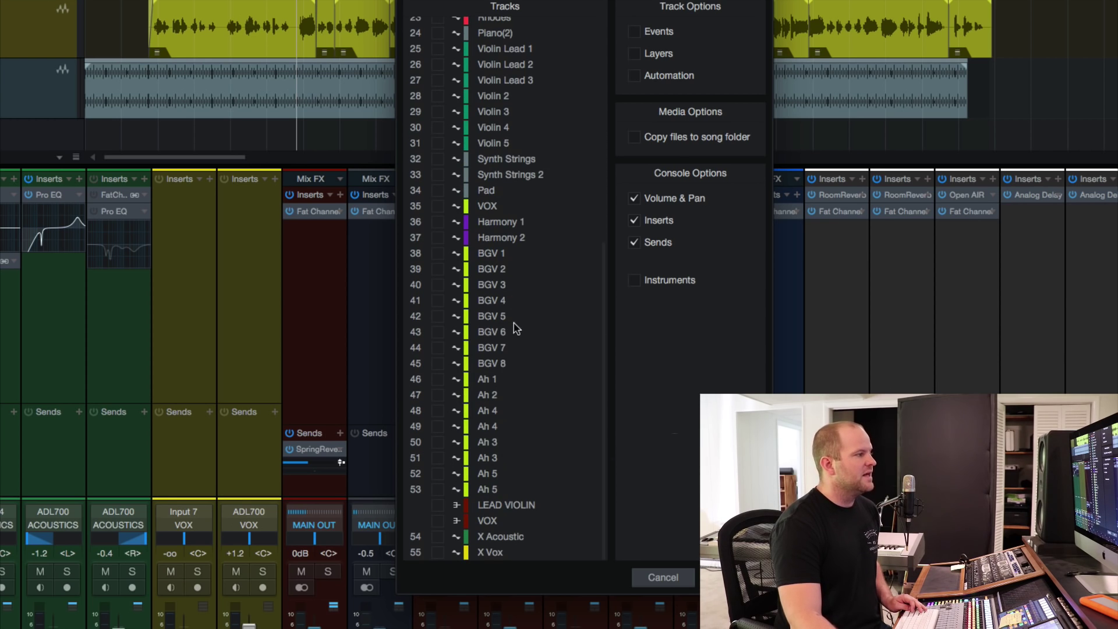
pyautogui.scroll(8, 512, 325)
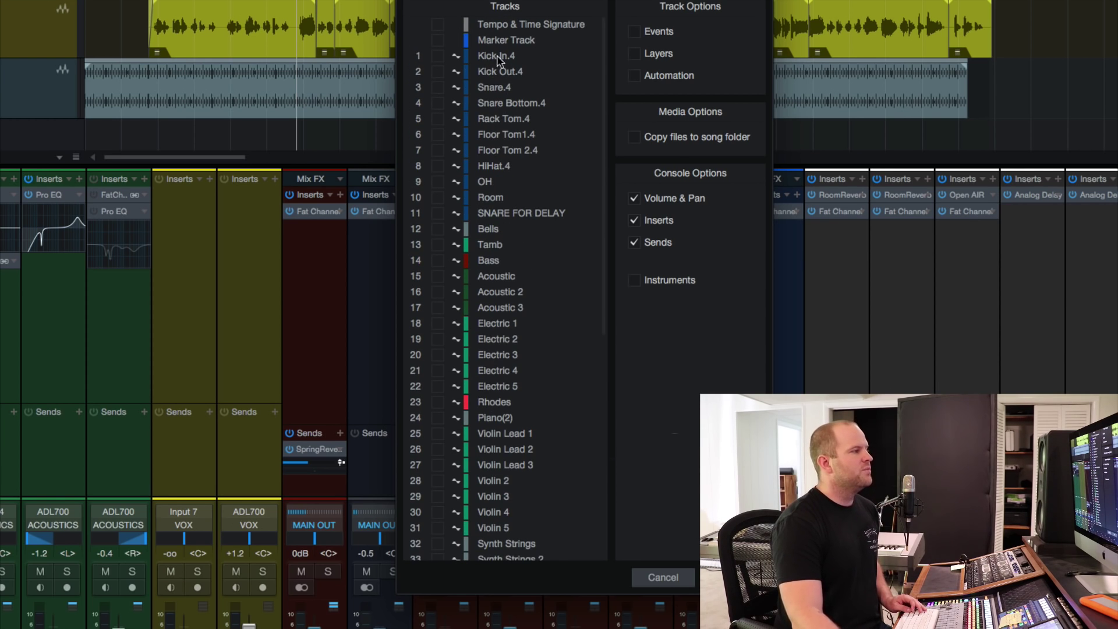
pyautogui.click(675, 580)
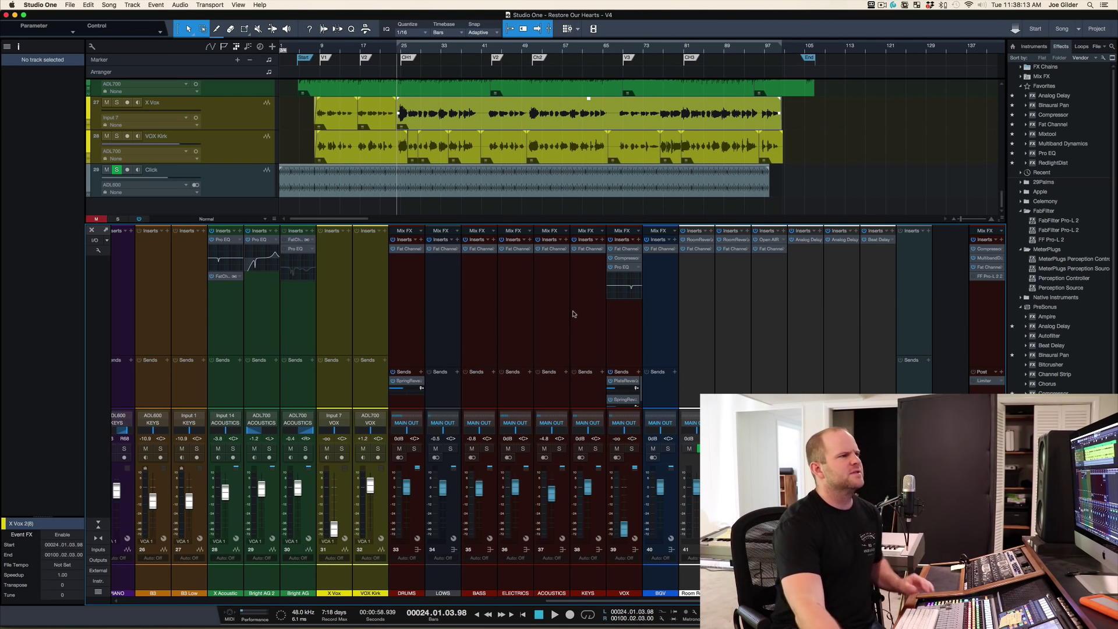
# Show the list of virtual instruments in the browser.
pyautogui.click(1027, 47)
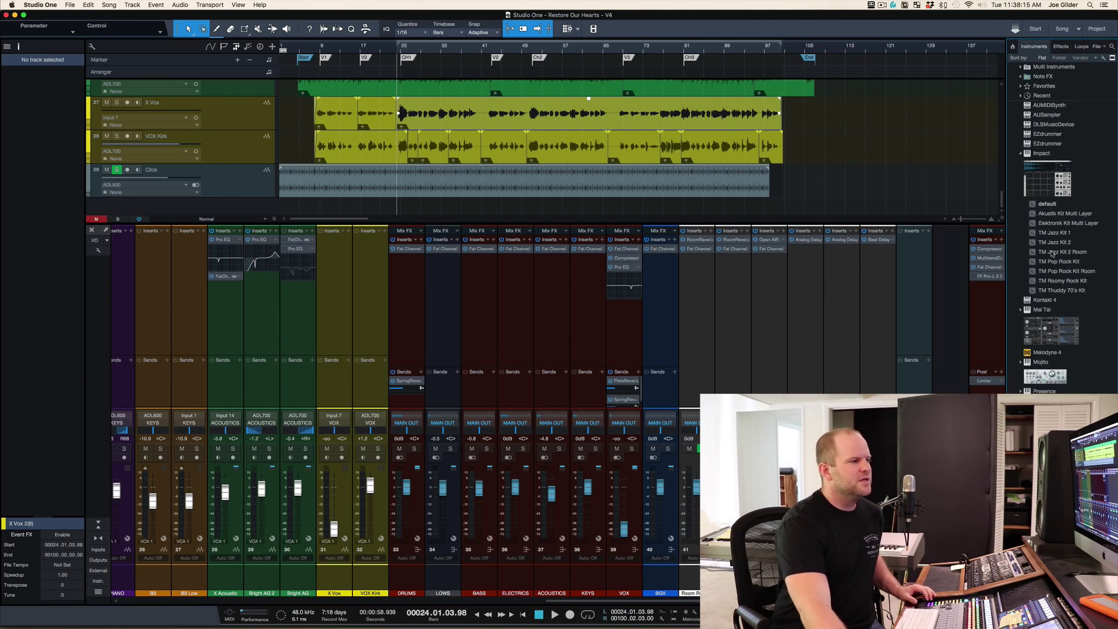